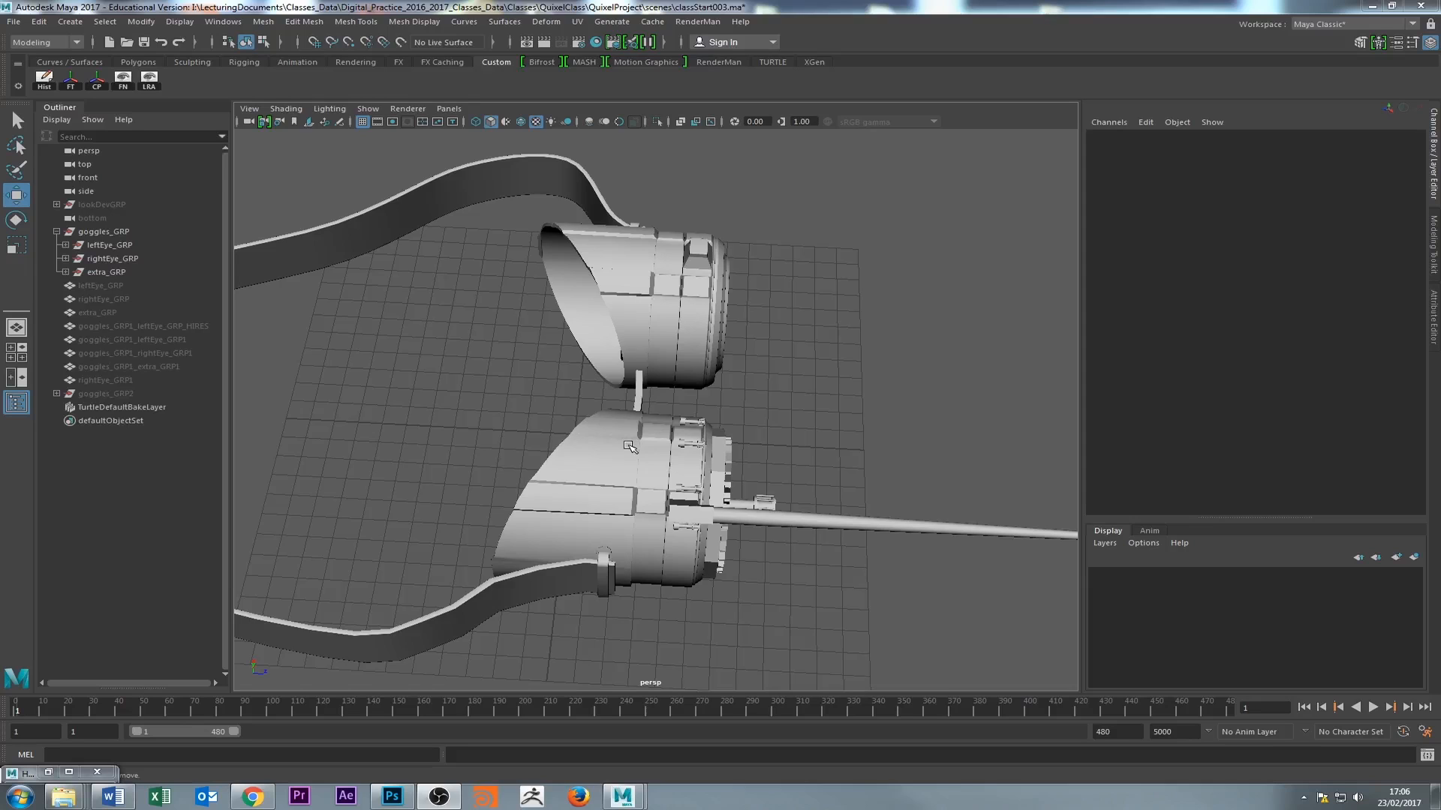
# Choose TURTLE as the renderer in the Render Settings and close the settings.
pyautogui.click(697, 21)
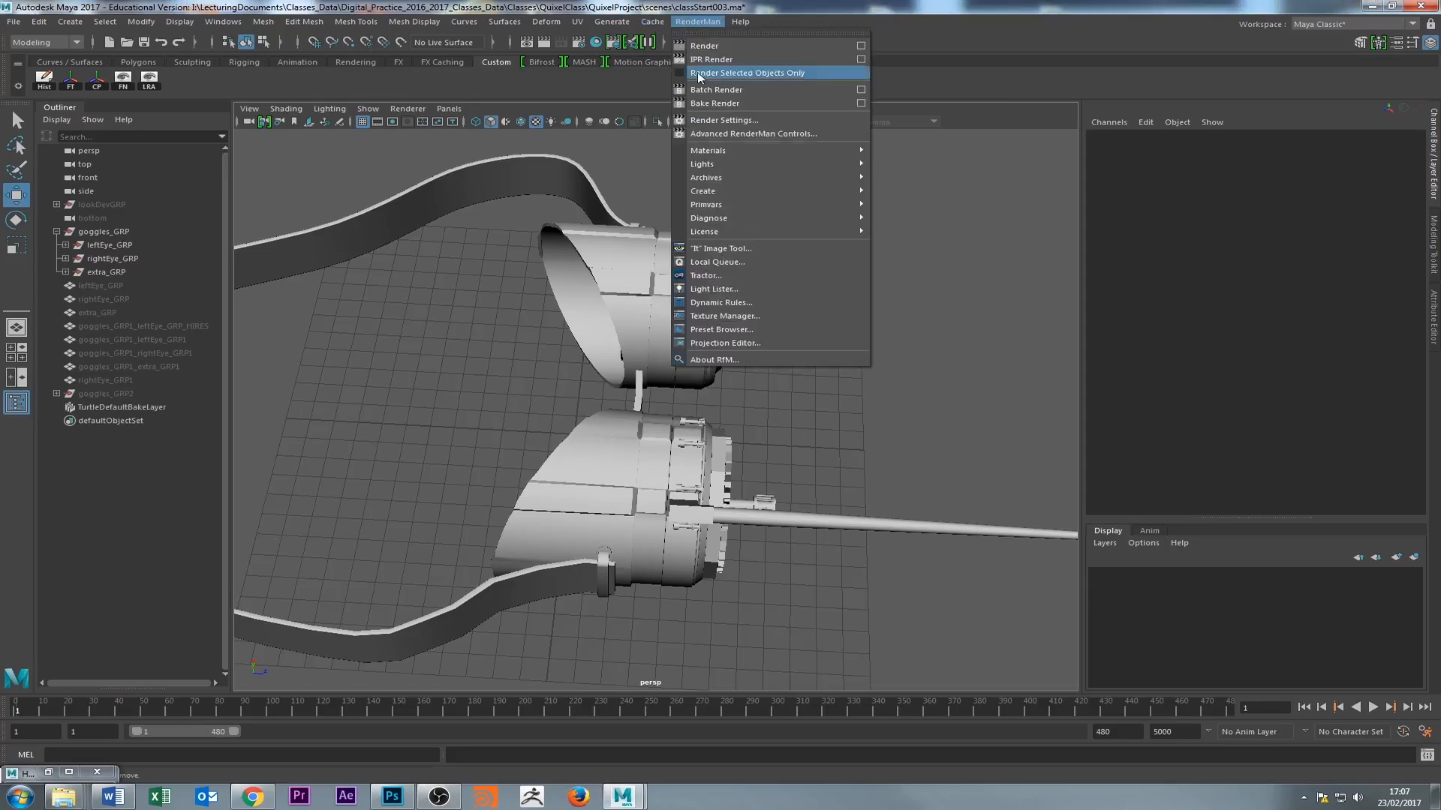
pyautogui.click(690, 10)
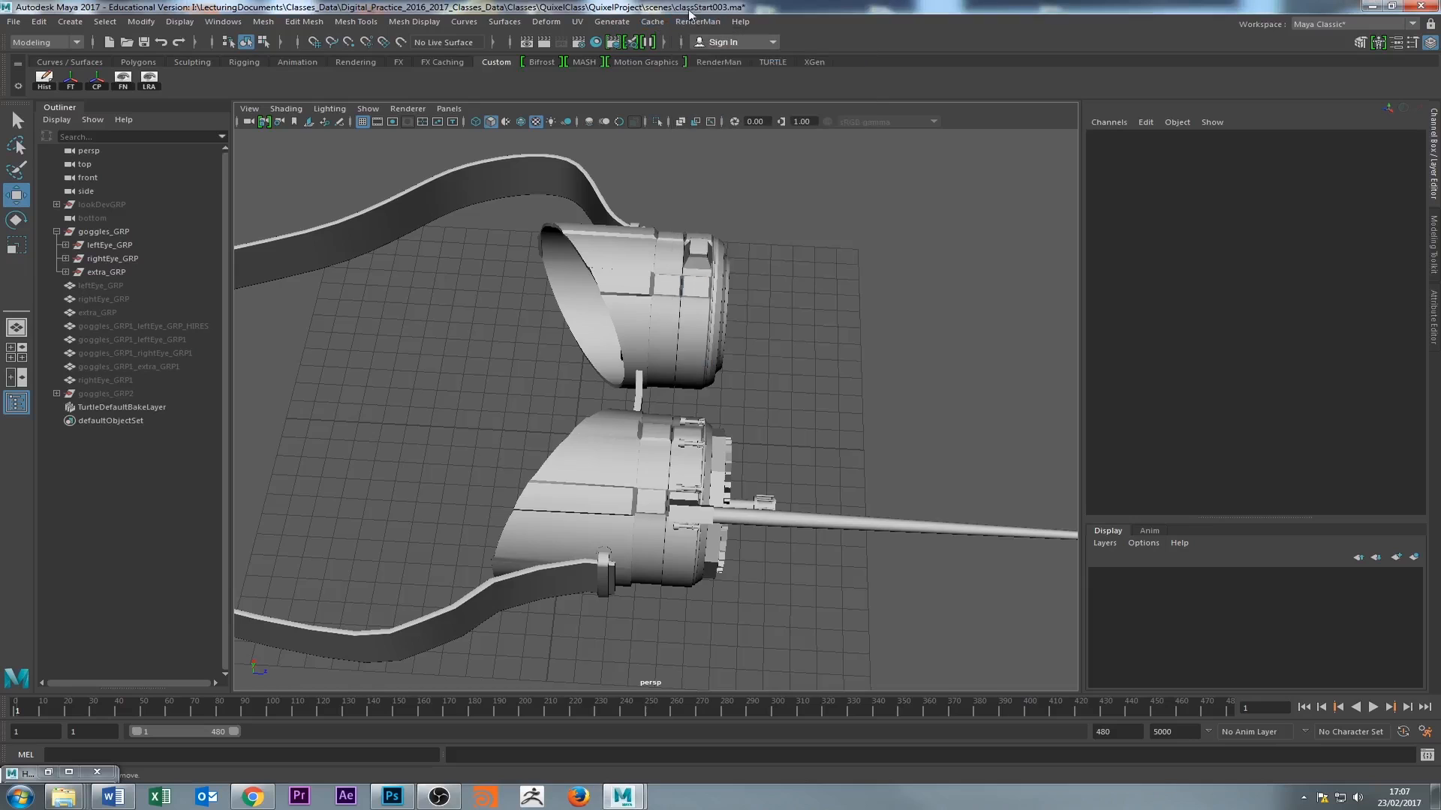
pyautogui.click(584, 43)
pyautogui.click(672, 356)
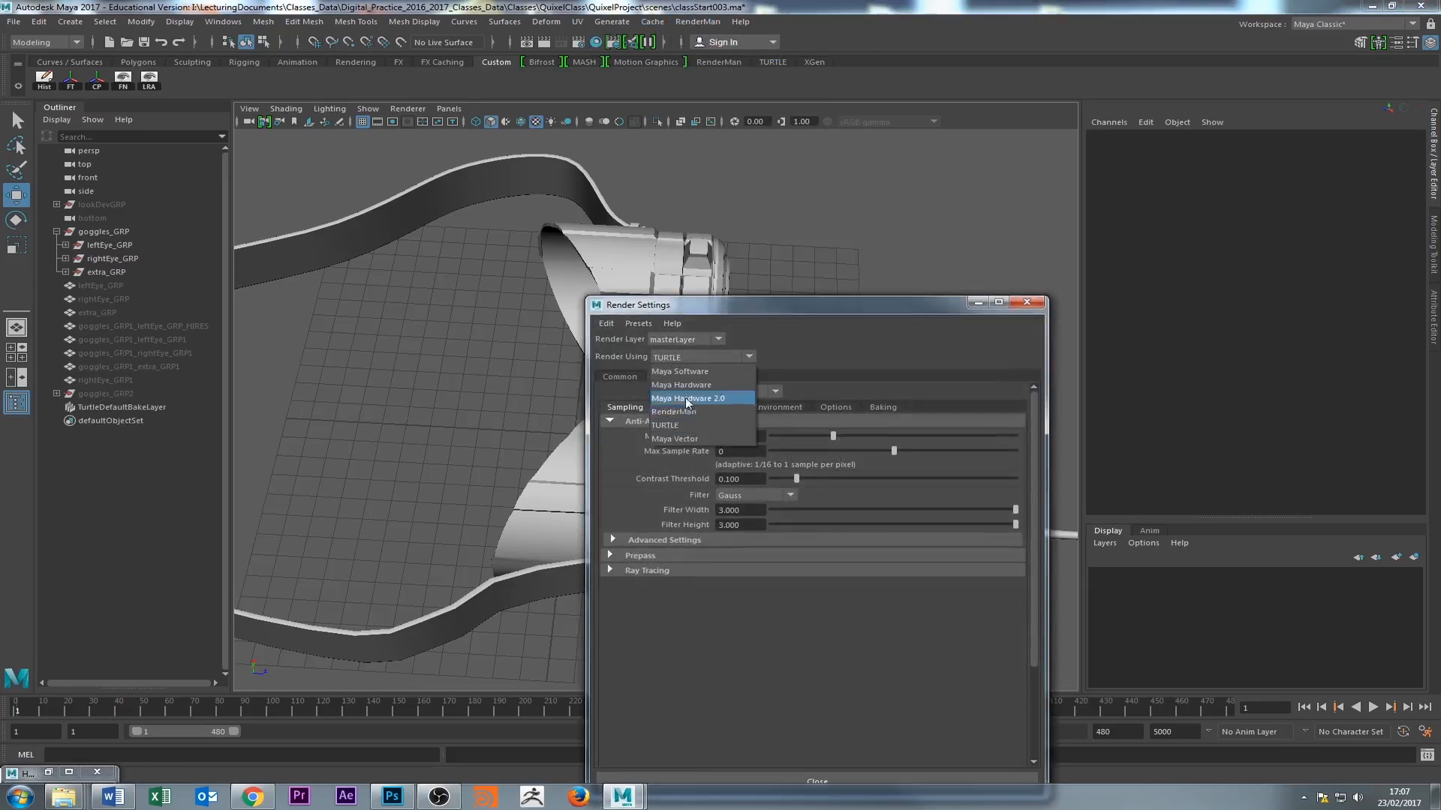
pyautogui.click(673, 428)
pyautogui.click(1017, 304)
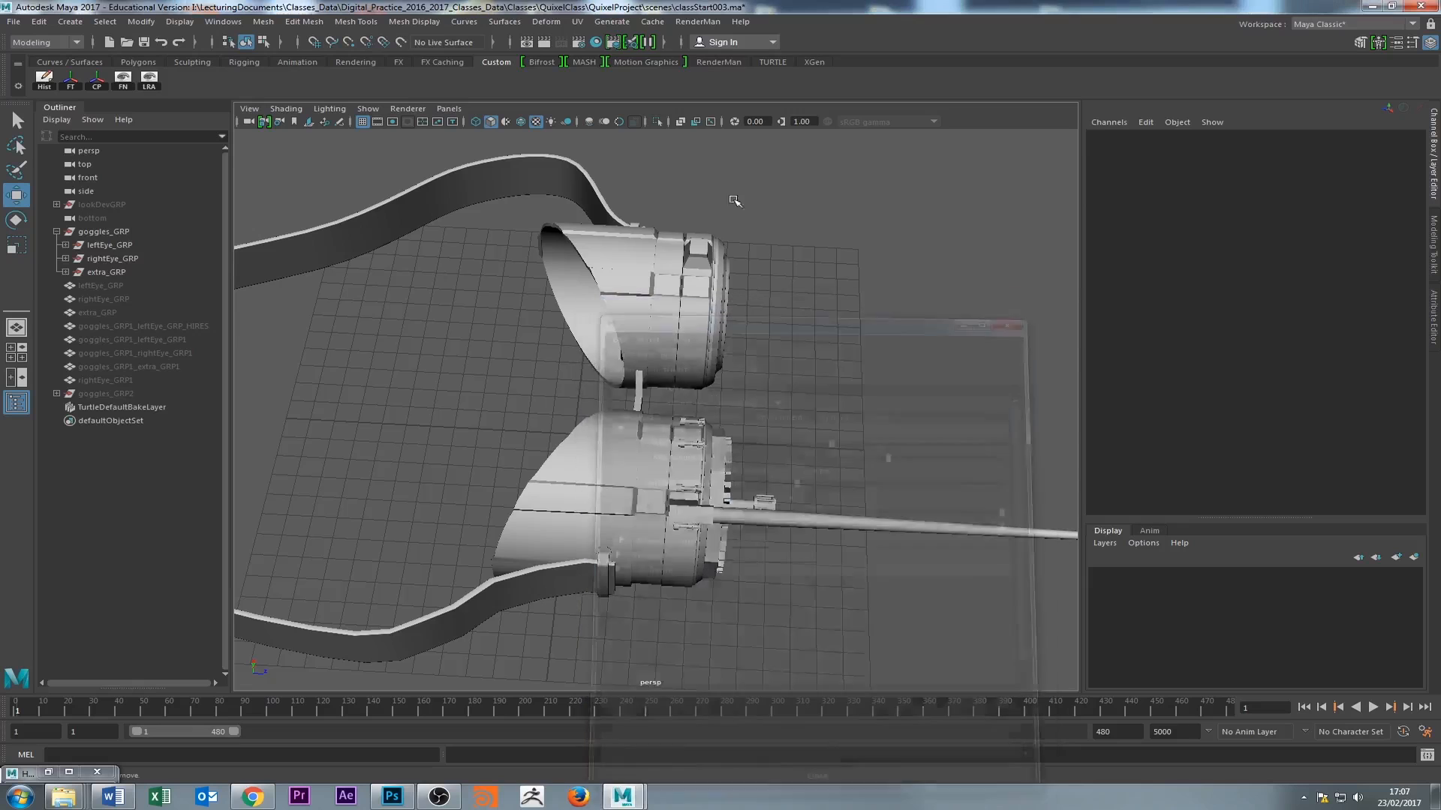
pyautogui.click(223, 22)
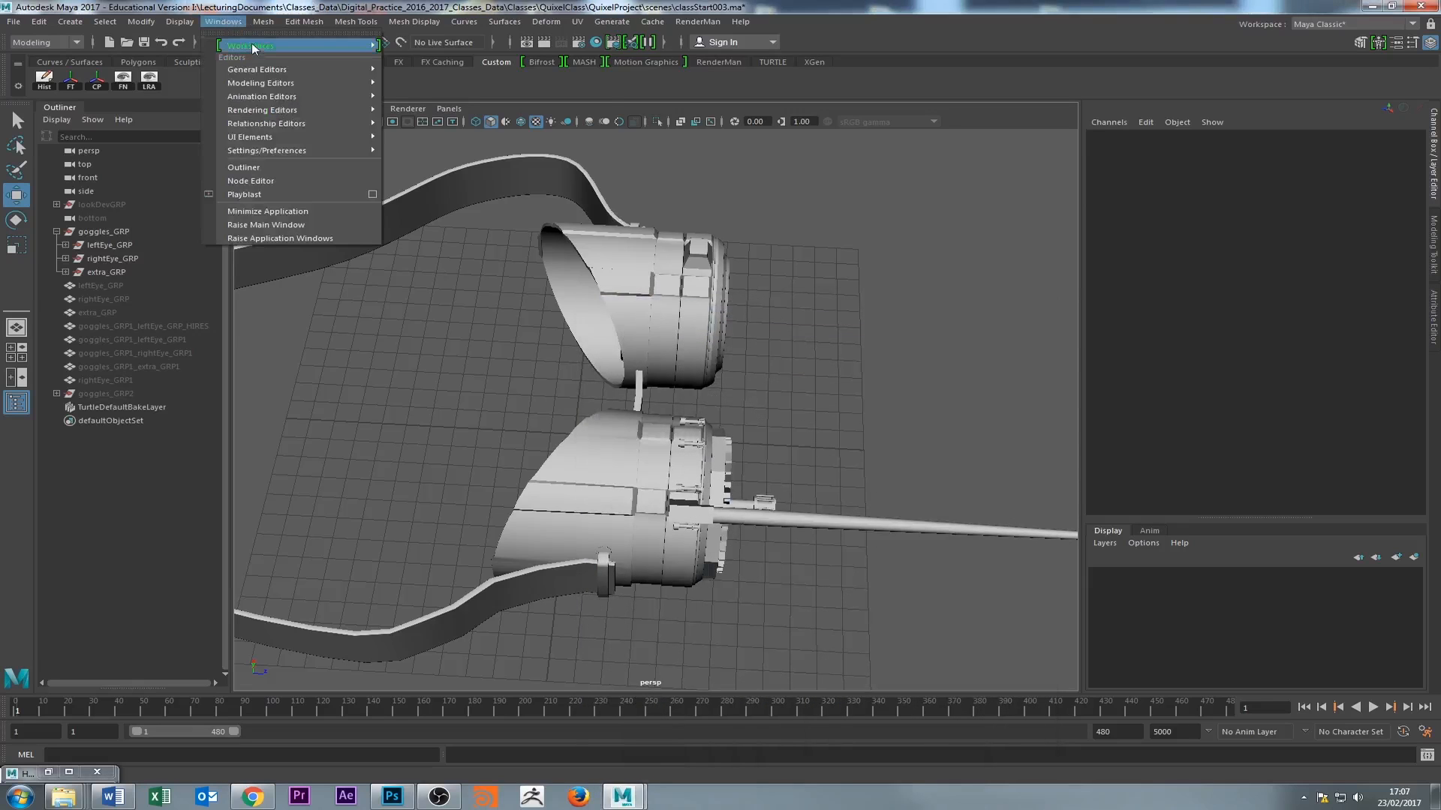
pyautogui.moveTo(321, 125)
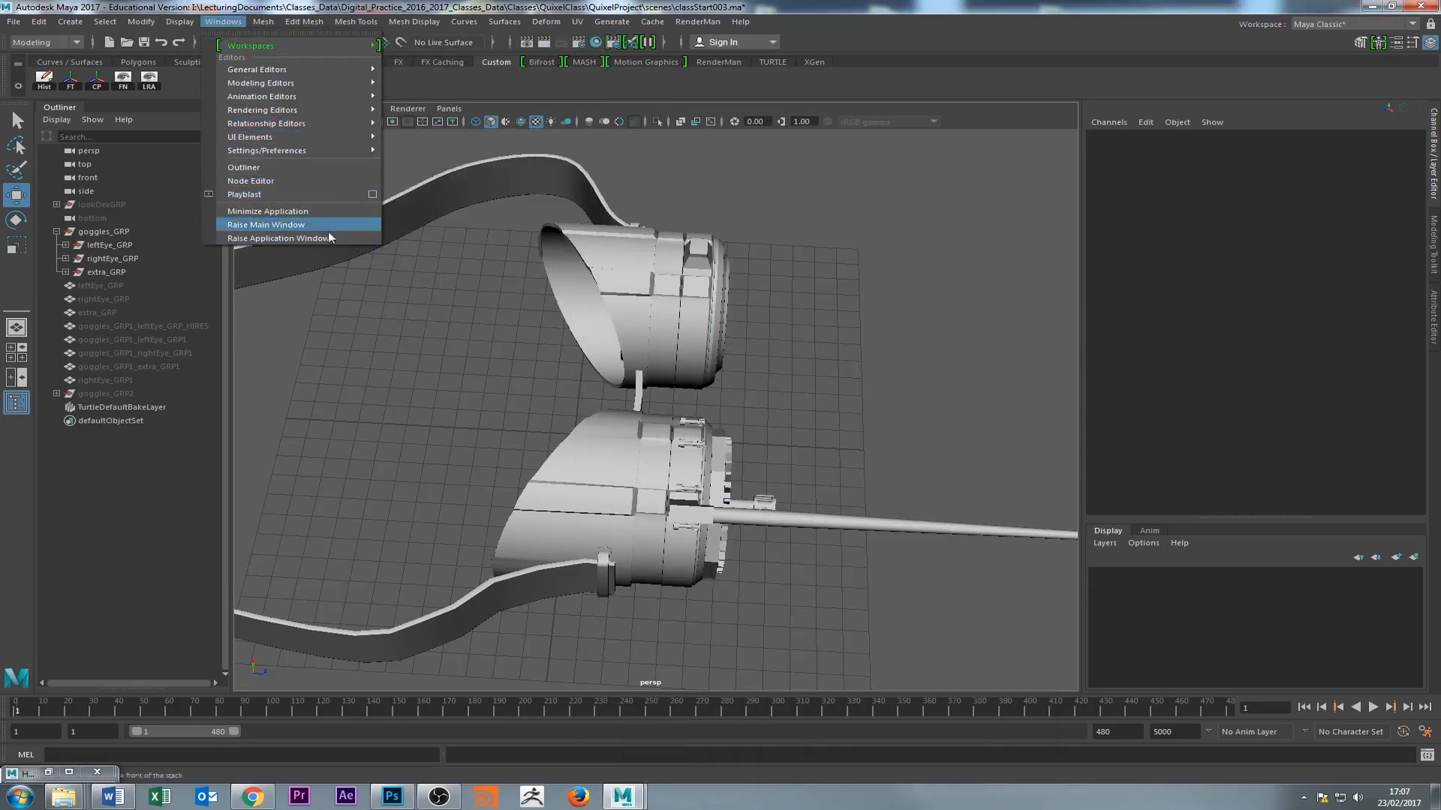
pyautogui.moveTo(330, 153)
pyautogui.click(428, 269)
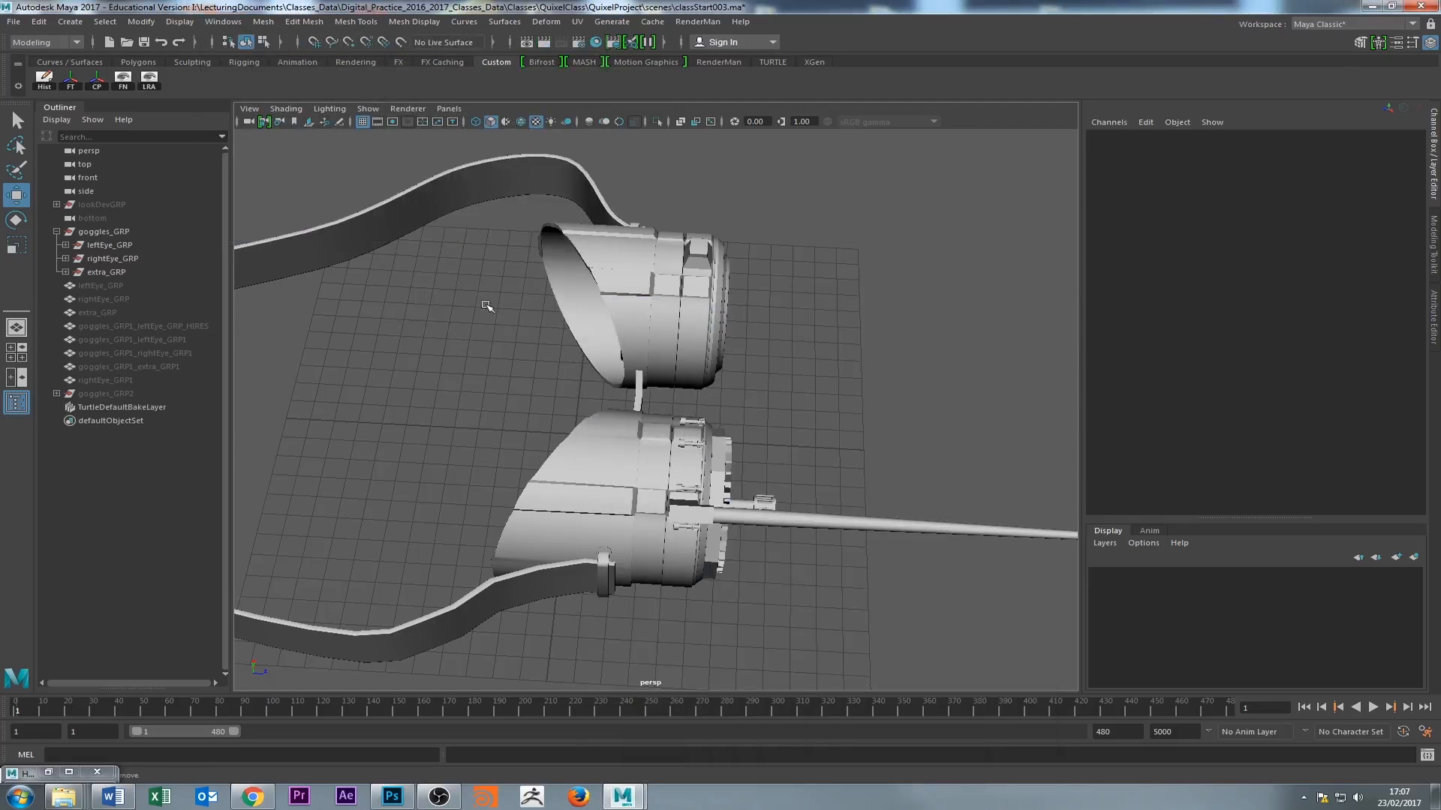
# Examine goggles_GRP and its subgroups leftEye_GRP, rightEye_GRP and extra_GRP by selecting each one in turn.
pyautogui.moveTo(488, 305)
pyautogui.keyDown('alt'); pyautogui.mouseDown()
pyautogui.moveTo(659, 337)
pyautogui.moveTo(480, 300)
pyautogui.mouseUp(); pyautogui.keyUp('alt')
pyautogui.keyDown('alt'); pyautogui.moveTo(480, 300); pyautogui.dragTo(588, 396, button='right'); pyautogui.keyUp('alt')
pyautogui.keyDown('alt'); pyautogui.moveTo(589, 395); pyautogui.dragTo(553, 438); pyautogui.keyUp('alt')
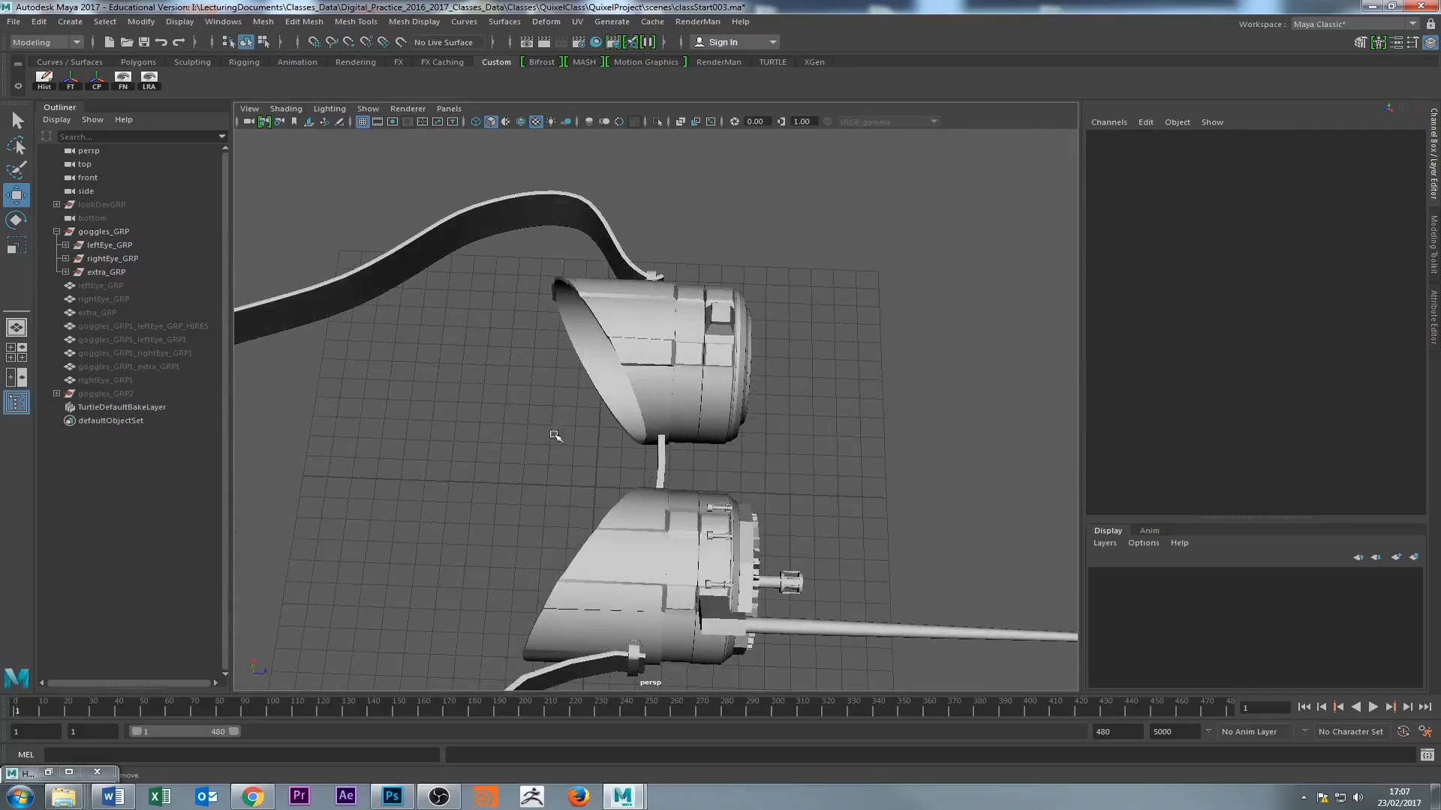
pyautogui.click(638, 391)
pyautogui.click(96, 231)
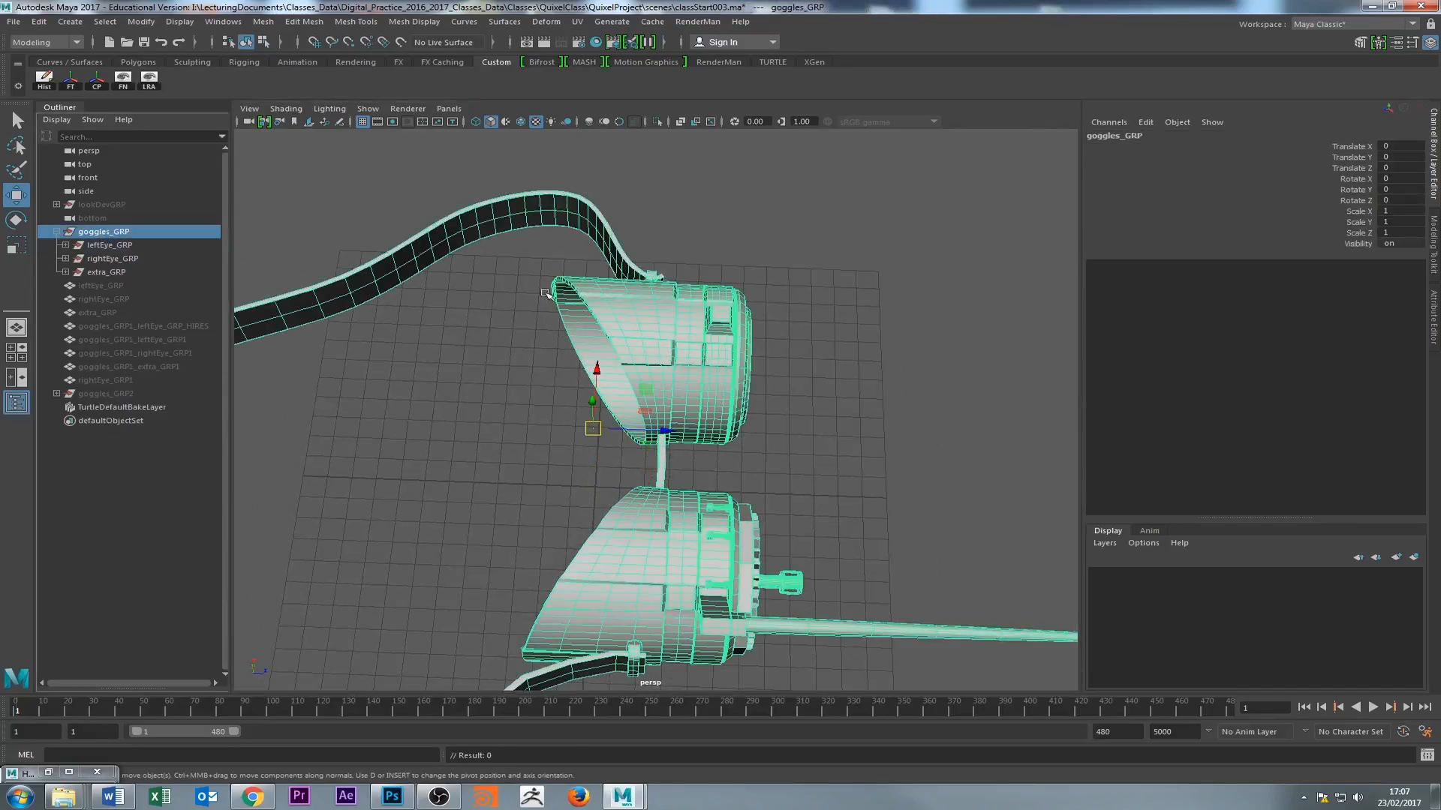
pyautogui.click(100, 246)
pyautogui.click(104, 259)
pyautogui.click(105, 271)
pyautogui.click(107, 246)
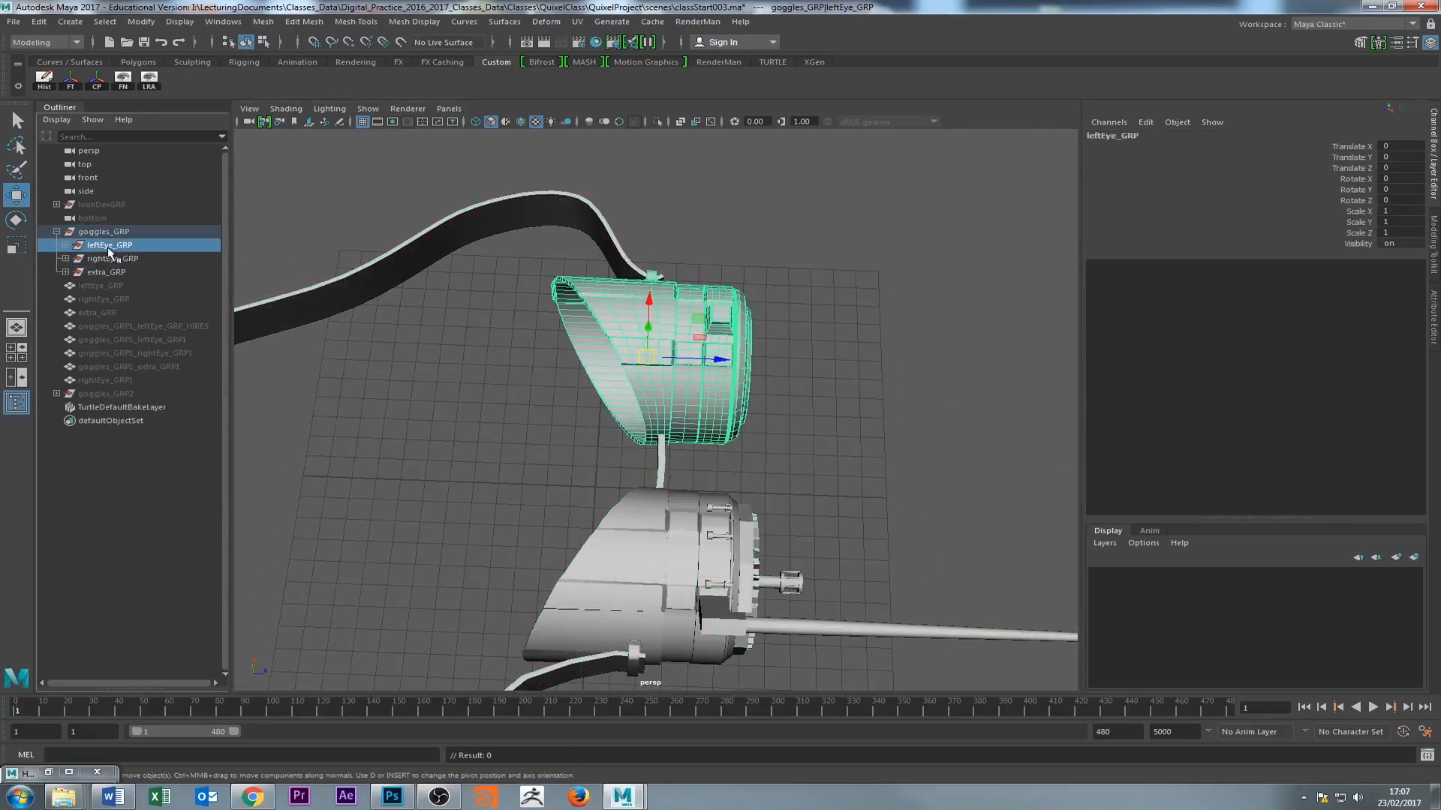
# Select the rear shell of the left eyepiece and review the scene's materials in the Hypershade.
pyautogui.keyDown('alt'); pyautogui.moveTo(561, 396); pyautogui.dragTo(519, 382); pyautogui.keyUp('alt')
pyautogui.click(555, 367)
pyautogui.click(659, 331)
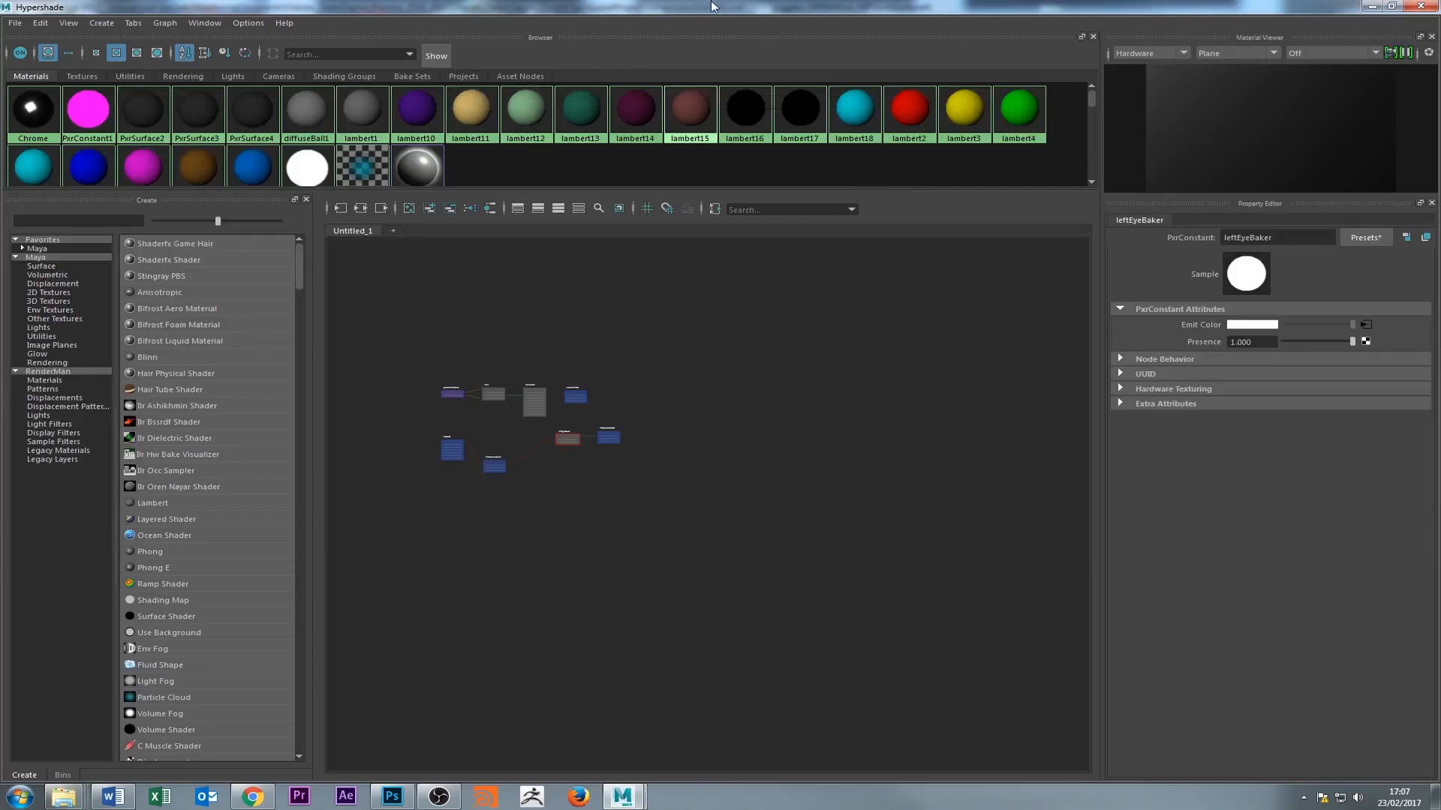
pyautogui.moveTo(574, 10); pyautogui.dragTo(764, 221)
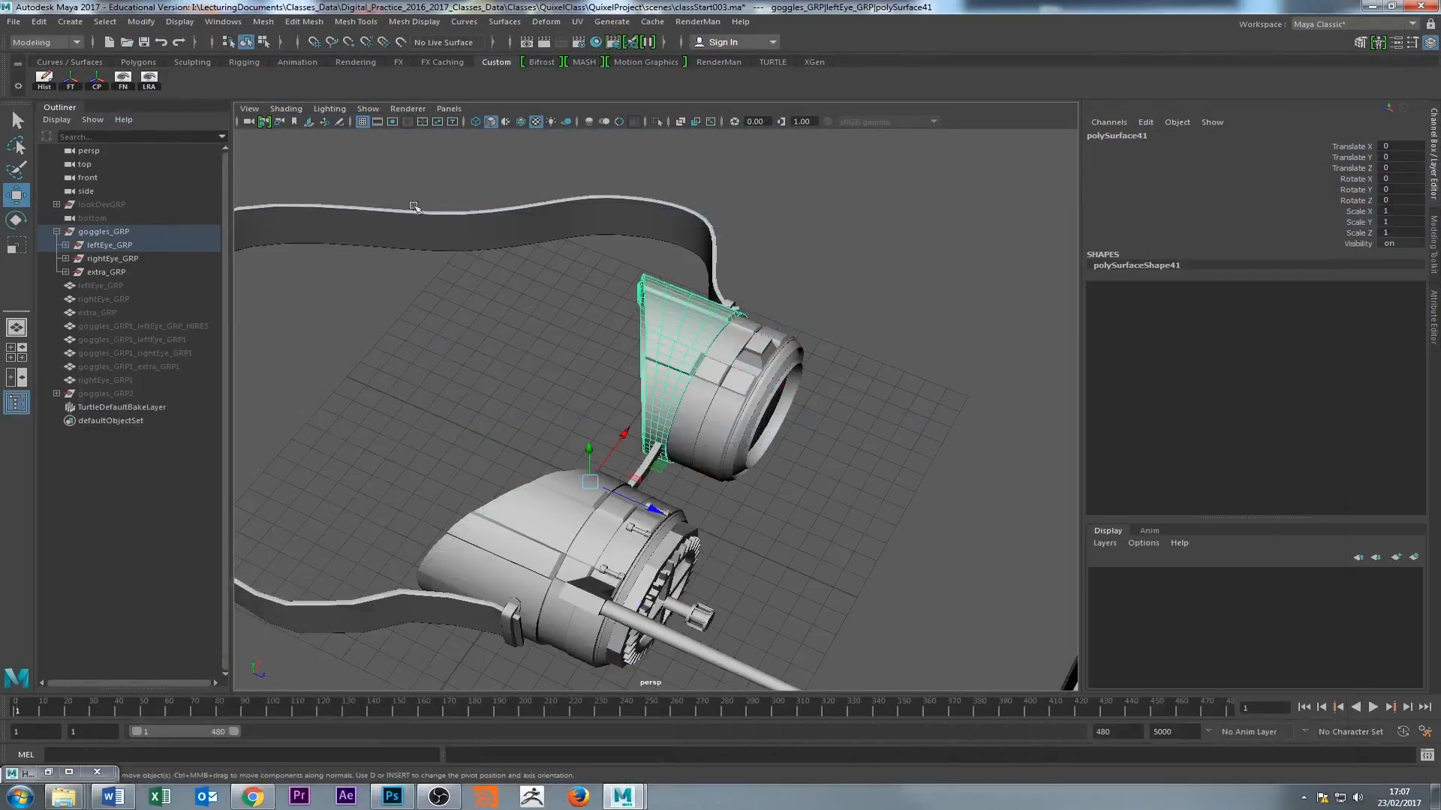
pyautogui.click(521, 443)
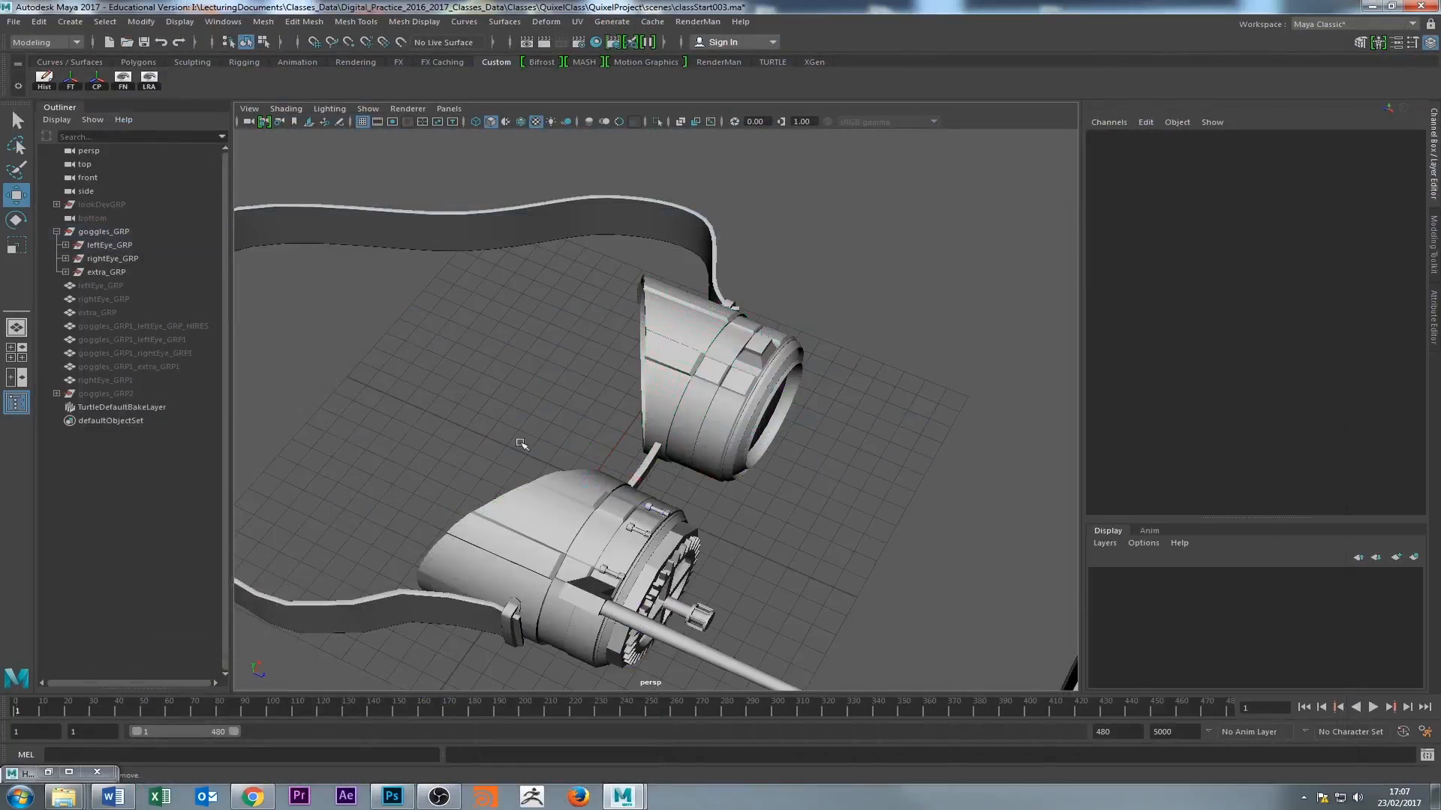
pyautogui.keyDown('alt'); pyautogui.moveTo(521, 444); pyautogui.dragTo(610, 379); pyautogui.keyUp('alt')
pyautogui.click(124, 244)
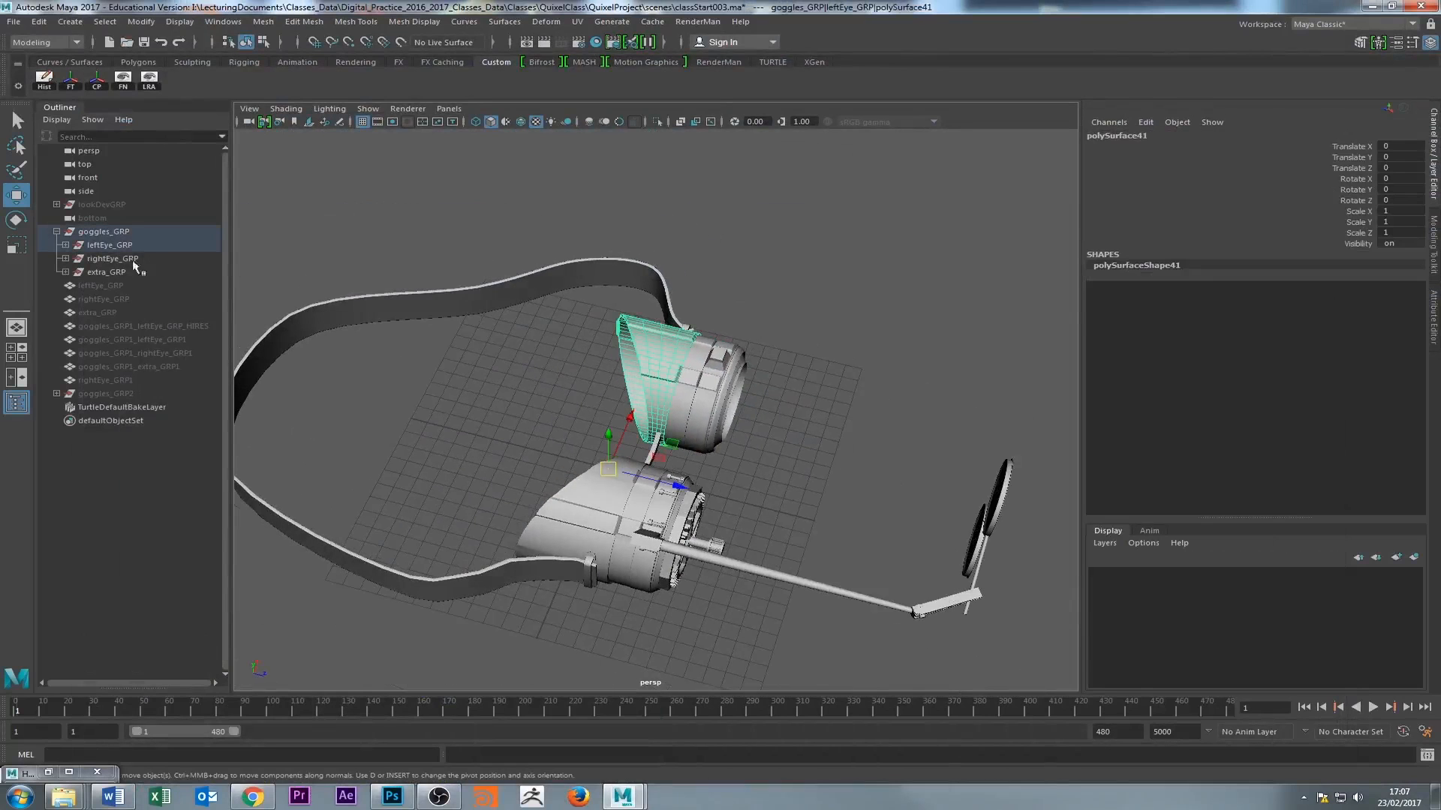
pyautogui.click(262, 22)
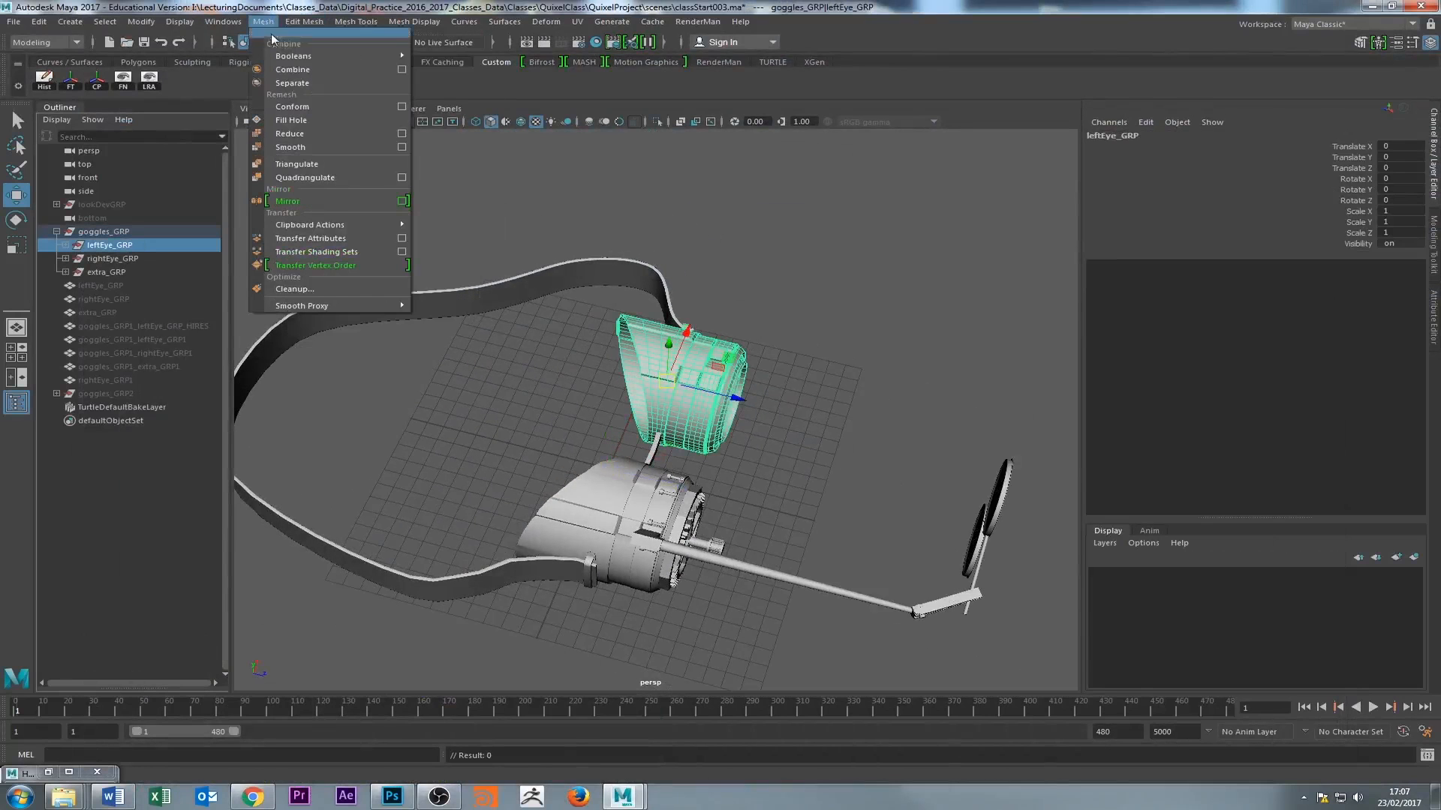
pyautogui.click(453, 441)
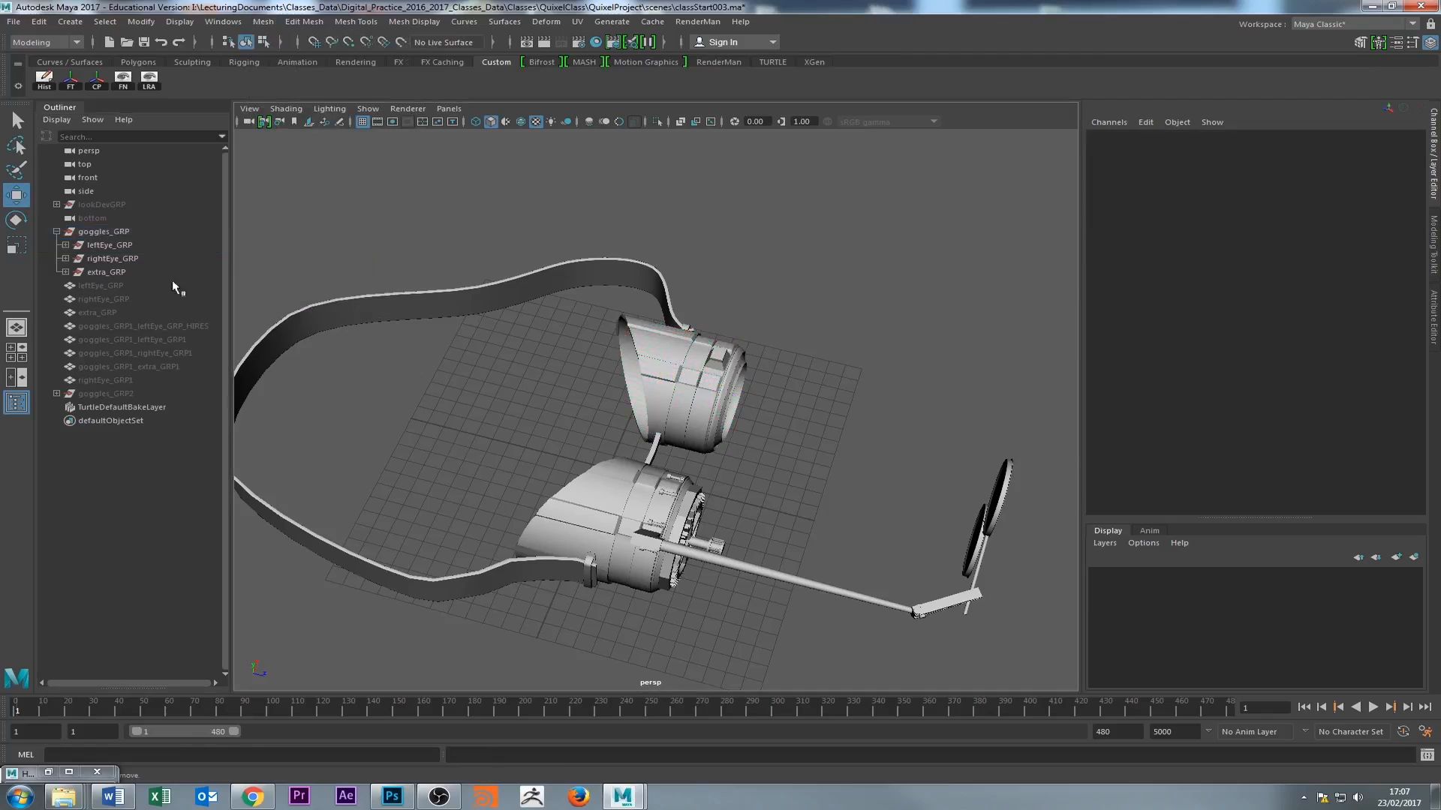
# Hide the goggles_GRP group and collapse its hierarchy.
pyautogui.click(96, 232)
pyautogui.press('h')
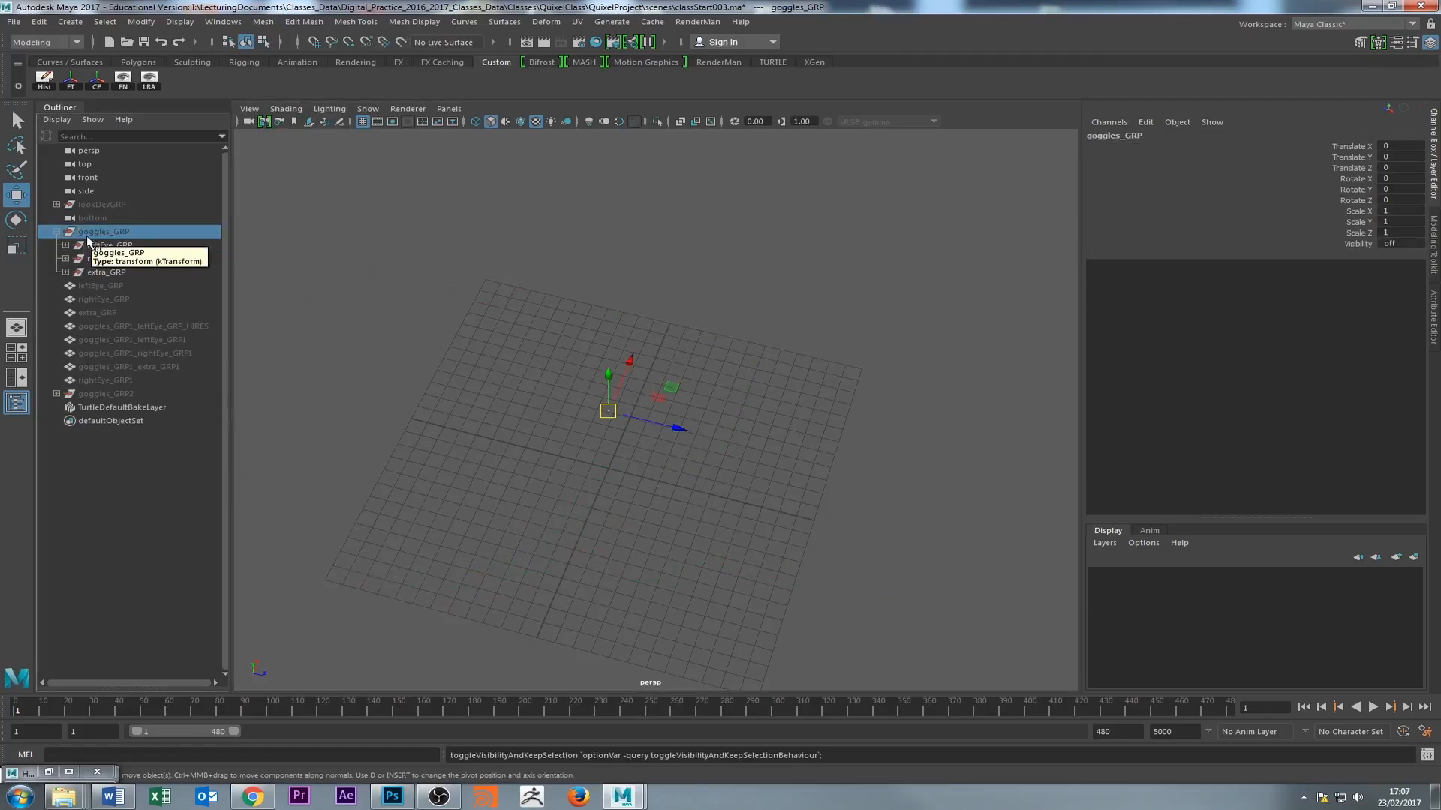
pyautogui.click(56, 231)
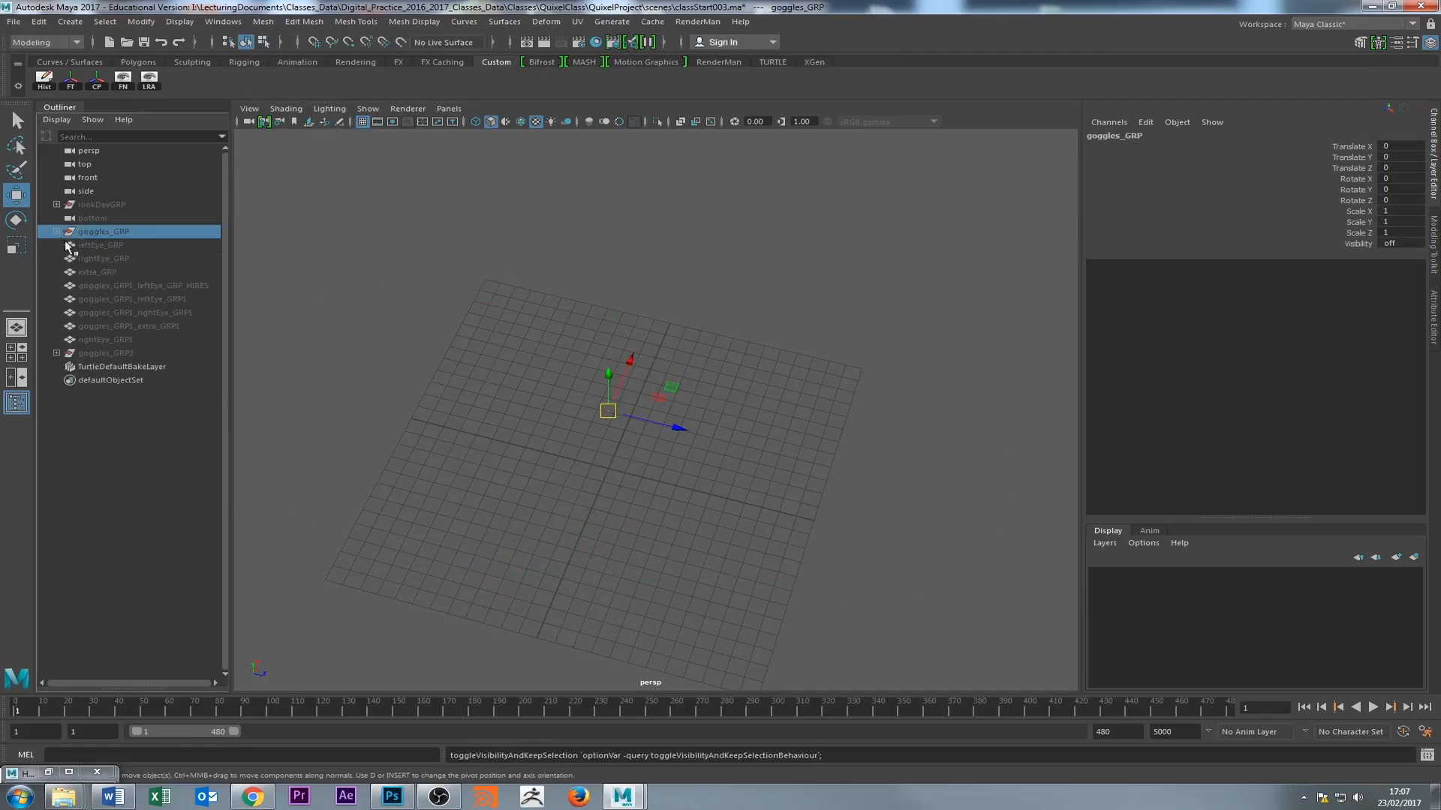
# Unhide the separate top-level meshes leftEye_GRP, rightEye_GRP and extra_GRP together.
pyautogui.click(96, 244)
pyautogui.keyDown('ctrl'); pyautogui.click(92, 274); pyautogui.keyUp('ctrl')
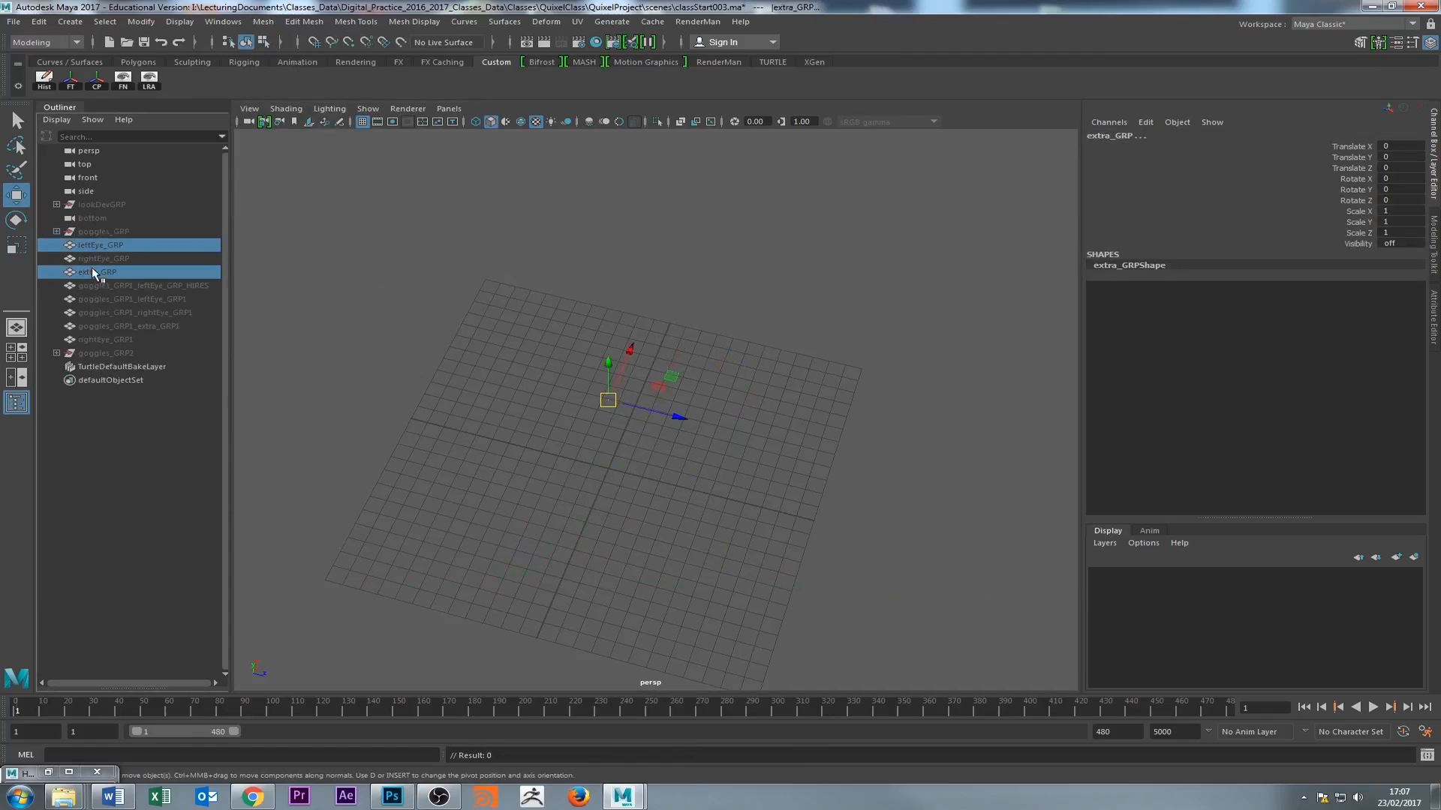
pyautogui.keyDown('ctrl'); pyautogui.click(92, 270); pyautogui.keyUp('ctrl')
pyautogui.keyDown('ctrl'); pyautogui.click(93, 259); pyautogui.keyUp('ctrl')
pyautogui.keyDown('ctrl'); pyautogui.click(91, 270); pyautogui.keyUp('ctrl')
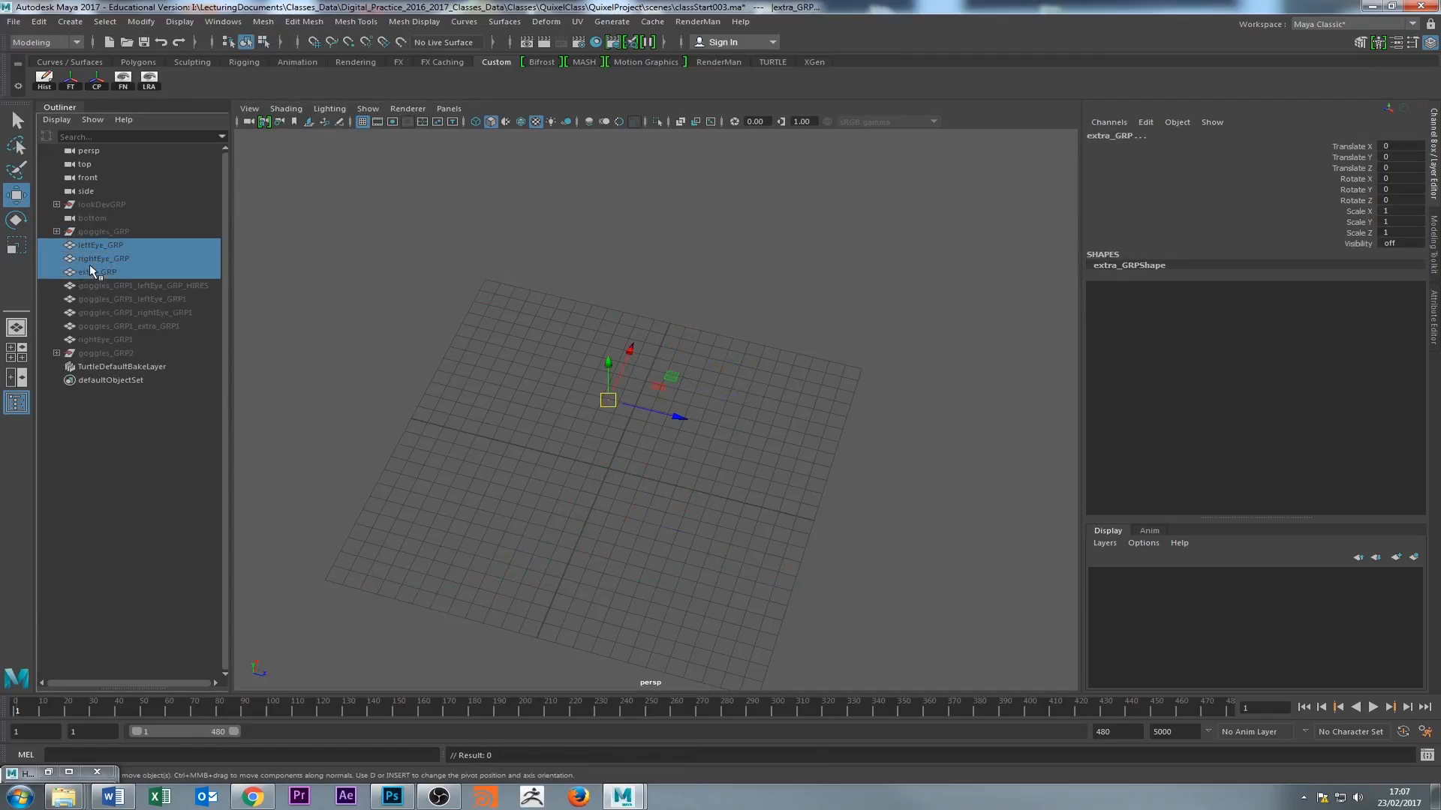
pyautogui.press('h')
# Examine the colour-coded left eye, right eye and extra meshes from several angles, selecting them individually.
pyautogui.click(409, 351)
pyautogui.keyDown('alt'); pyautogui.moveTo(431, 360); pyautogui.dragTo(533, 379); pyautogui.keyUp('alt')
pyautogui.click(589, 398)
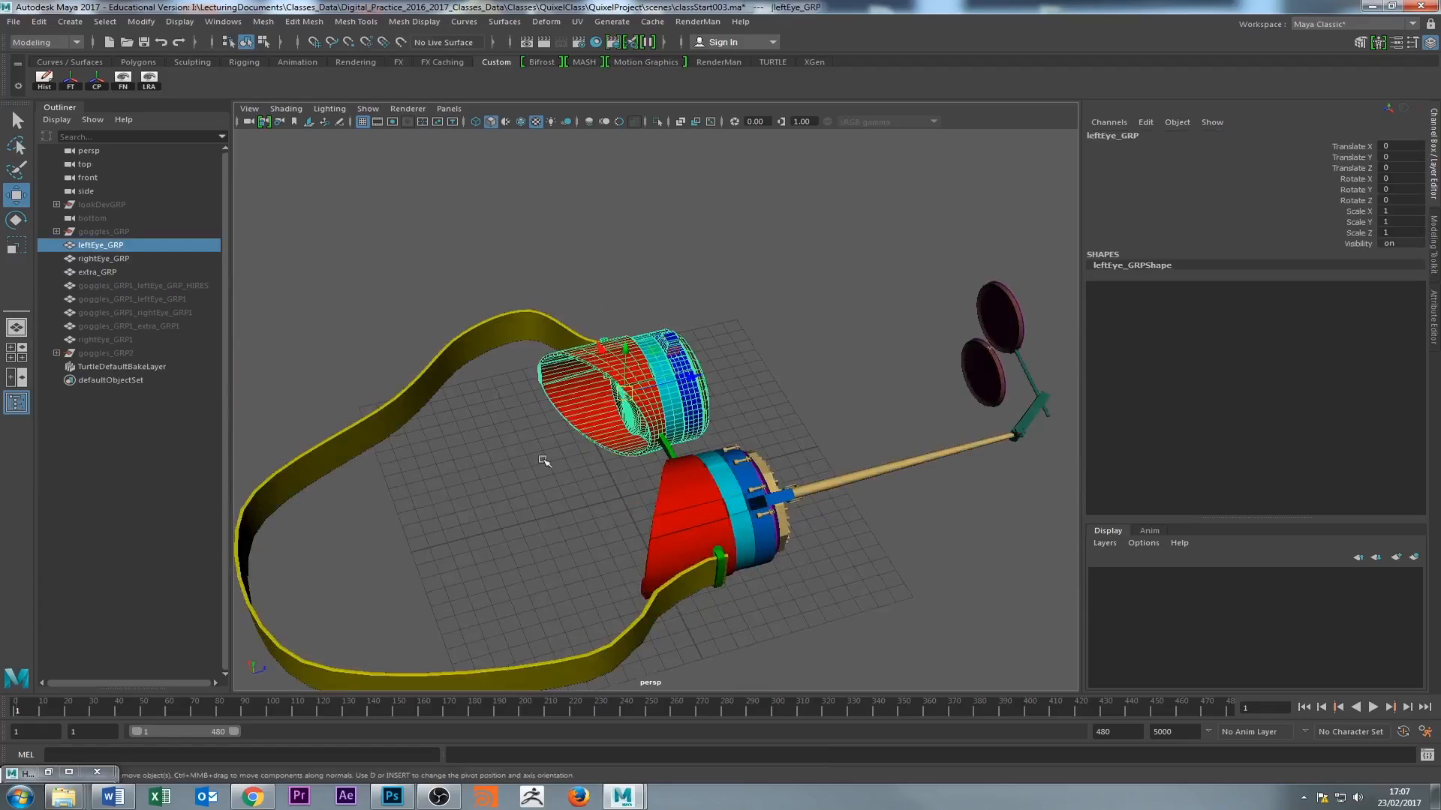
pyautogui.keyDown('alt'); pyautogui.moveTo(543, 460); pyautogui.dragTo(659, 443); pyautogui.keyUp('alt')
pyautogui.click(743, 419)
pyautogui.keyDown('alt'); pyautogui.moveTo(742, 418); pyautogui.dragTo(827, 429); pyautogui.keyUp('alt')
pyautogui.scroll(4, 865, 380)
pyautogui.click(828, 429)
pyautogui.click(708, 251)
pyautogui.scroll(-4, 730, 324)
pyautogui.keyDown('alt'); pyautogui.moveTo(730, 324); pyautogui.dragTo(608, 305); pyautogui.keyUp('alt')
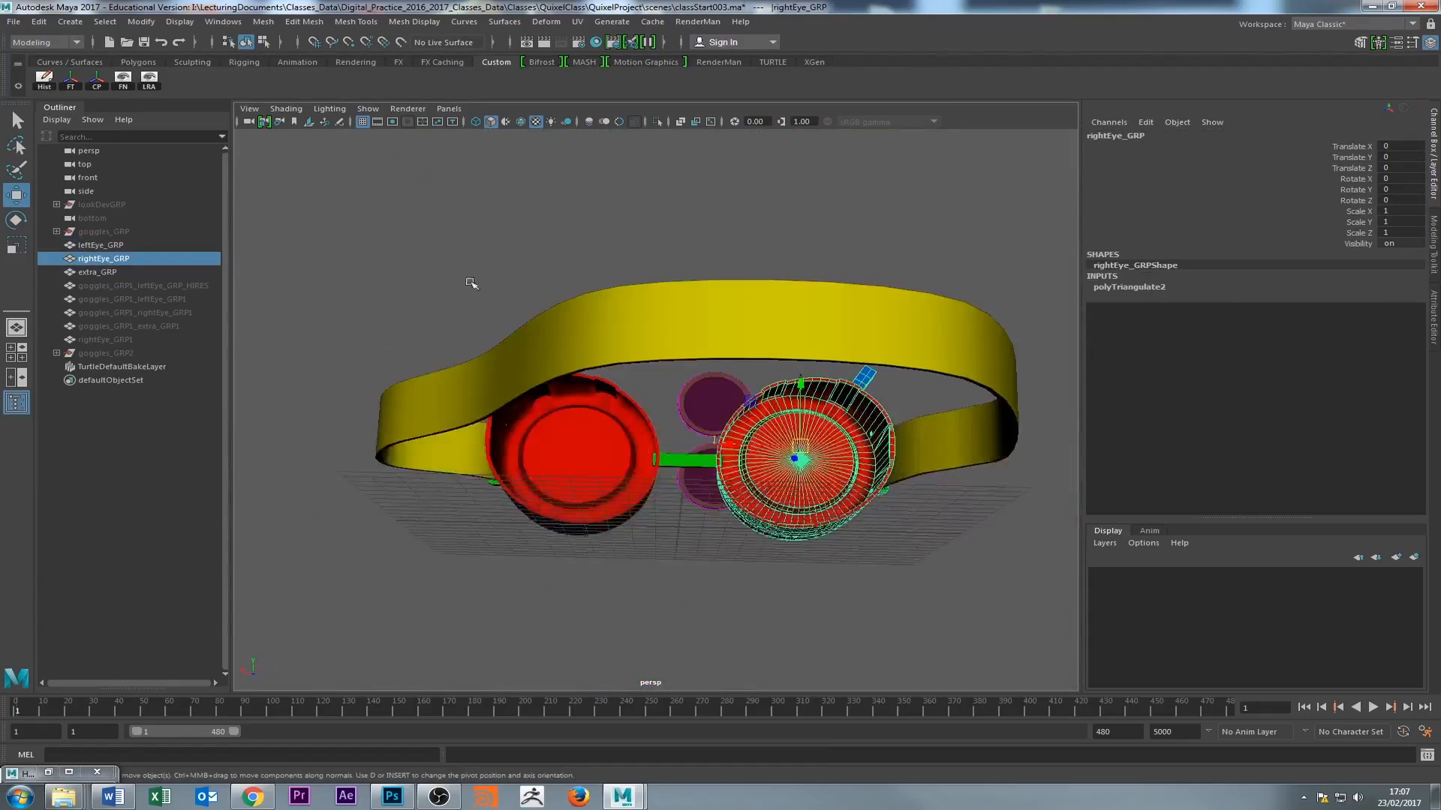
pyautogui.scroll(3, 481, 333)
pyautogui.keyDown('alt'); pyautogui.moveTo(481, 333); pyautogui.dragTo(530, 420); pyautogui.keyUp('alt')
pyautogui.click(527, 312)
pyautogui.click(651, 389)
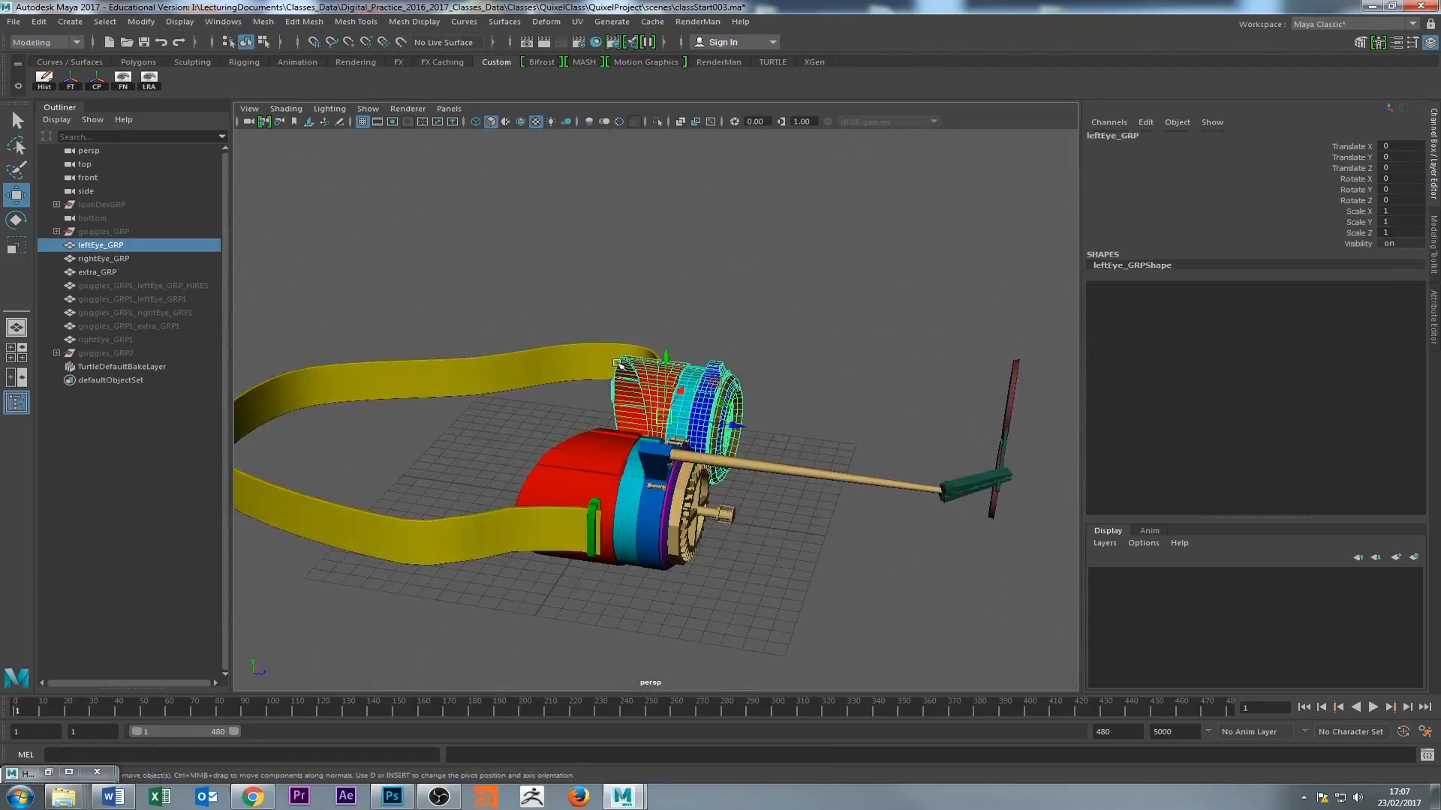
pyautogui.click(106, 271)
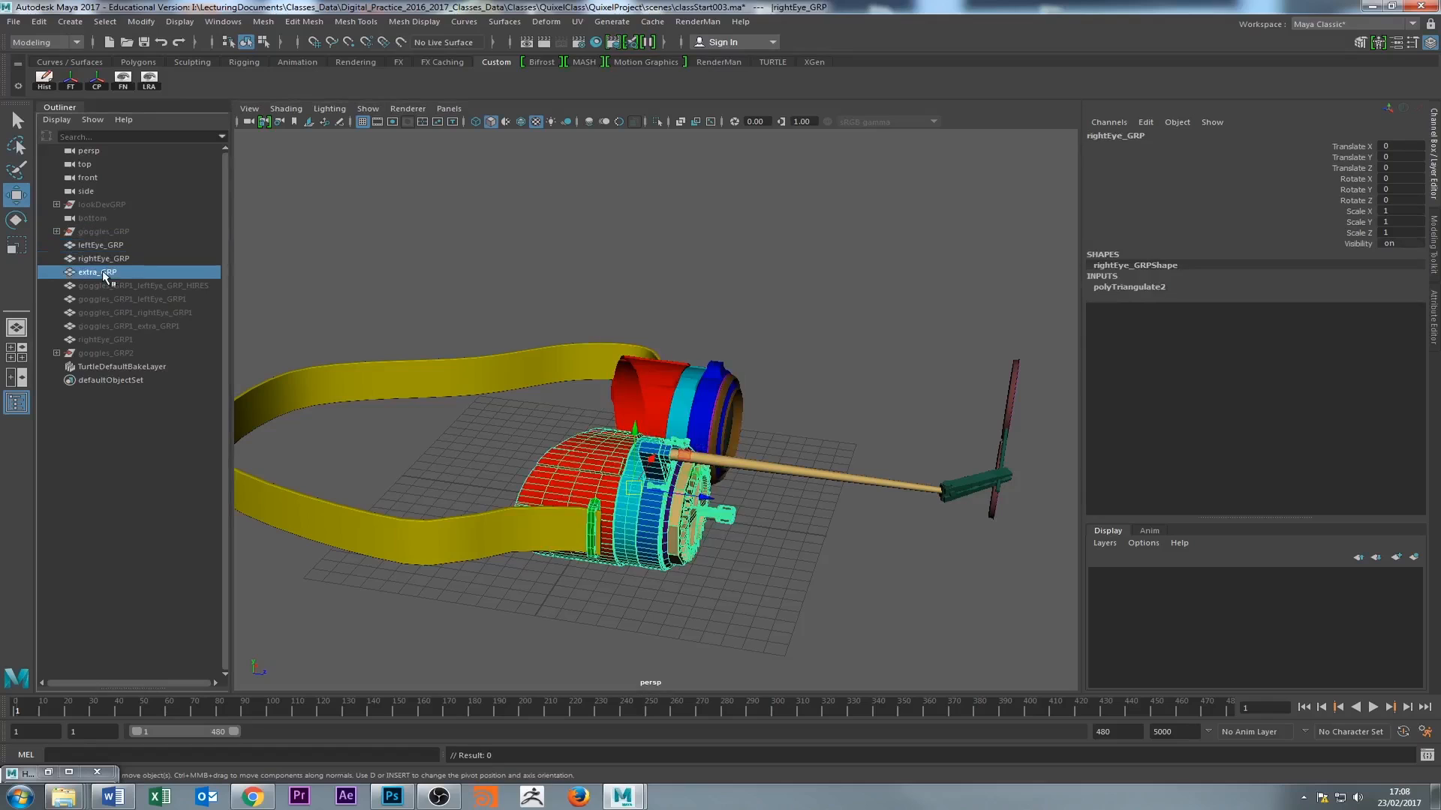
pyautogui.click(485, 275)
pyautogui.keyDown('alt'); pyautogui.moveTo(488, 277); pyautogui.dragTo(601, 460); pyautogui.keyUp('alt')
pyautogui.scroll(2, 631, 420)
pyautogui.click(667, 380)
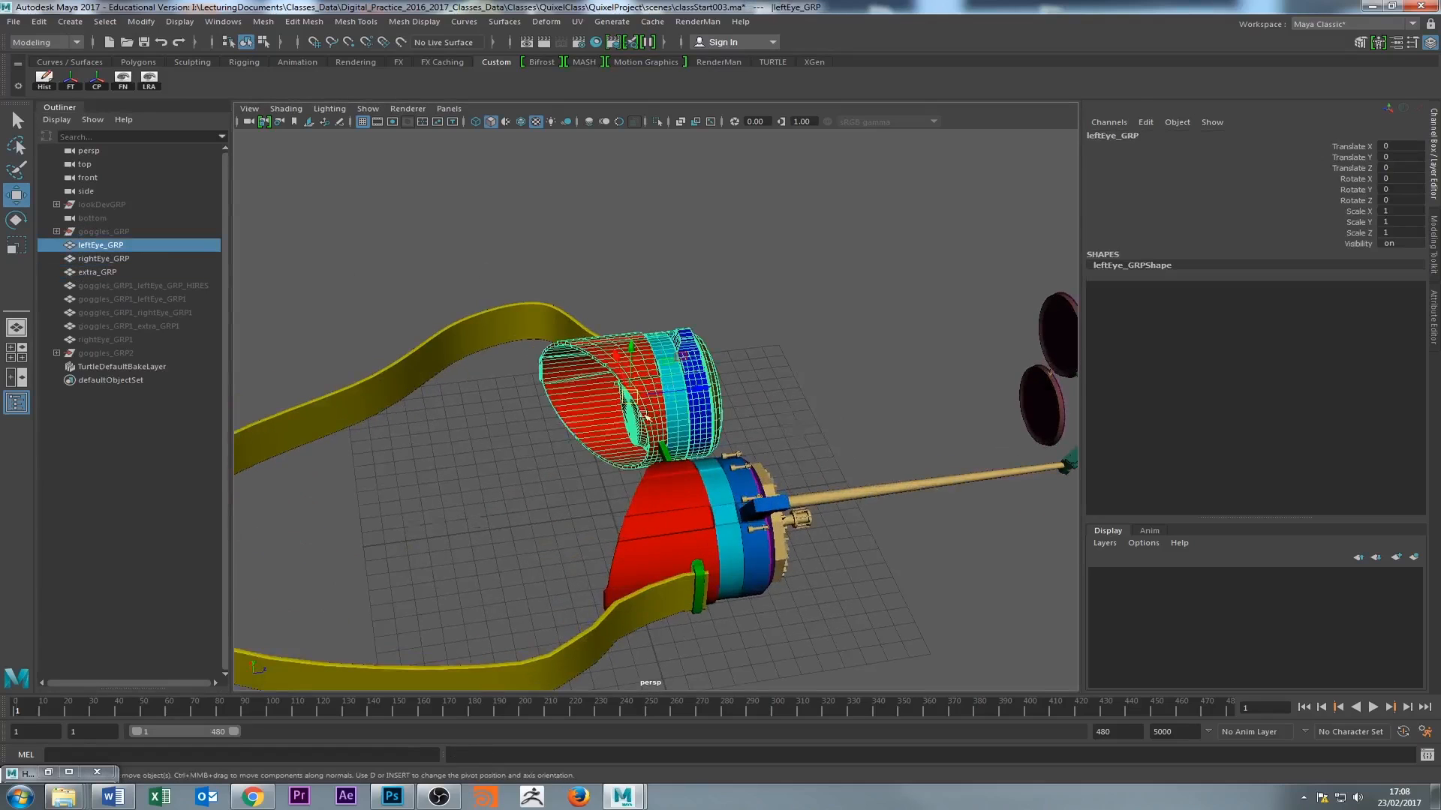
pyautogui.keyDown('alt'); pyautogui.moveTo(666, 381); pyautogui.dragTo(510, 466); pyautogui.keyUp('alt')
pyautogui.click(501, 428)
pyautogui.click(625, 408)
pyautogui.keyDown('shift'); pyautogui.click(482, 493); pyautogui.keyUp('shift')
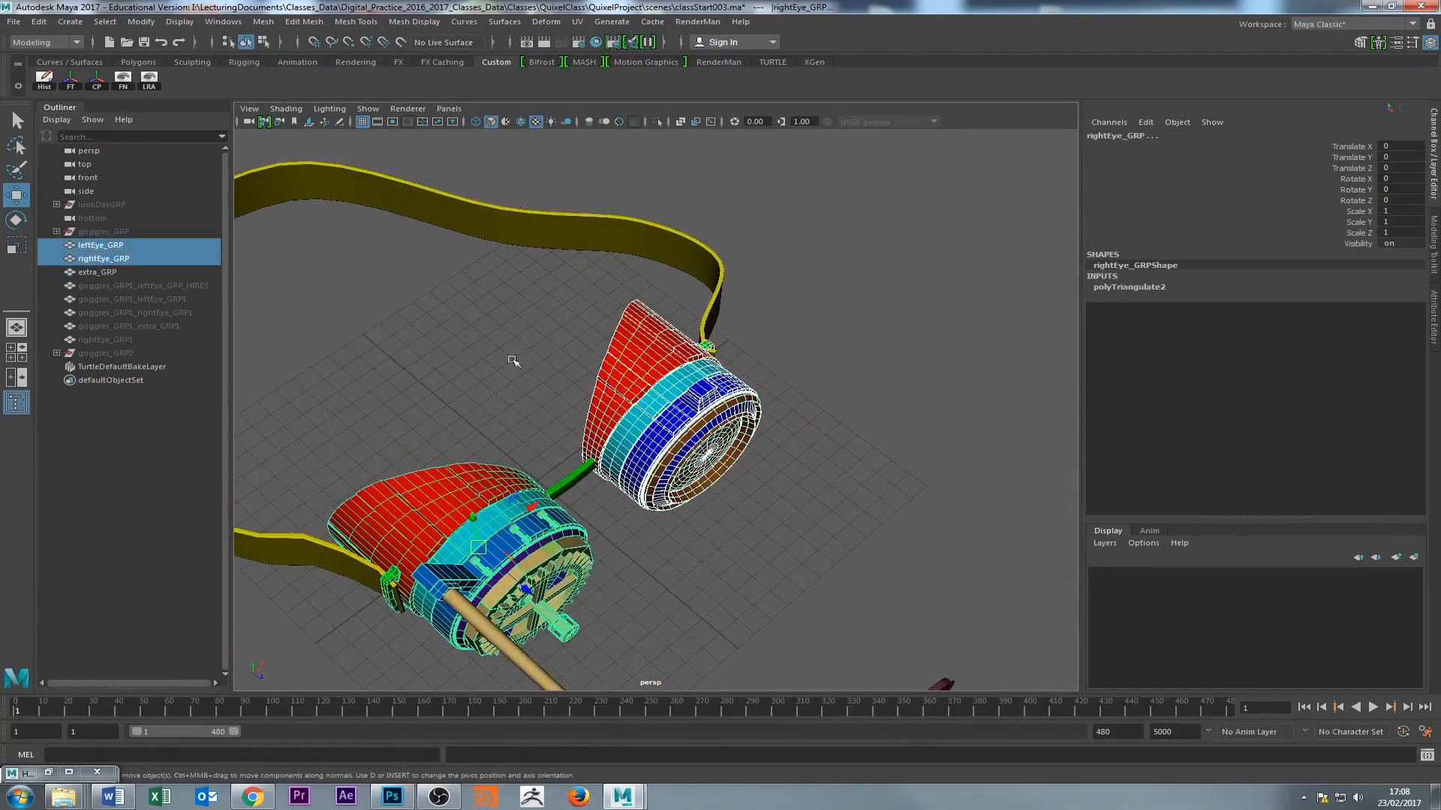
pyautogui.keyDown('shift'); pyautogui.click(619, 239); pyautogui.keyUp('shift')
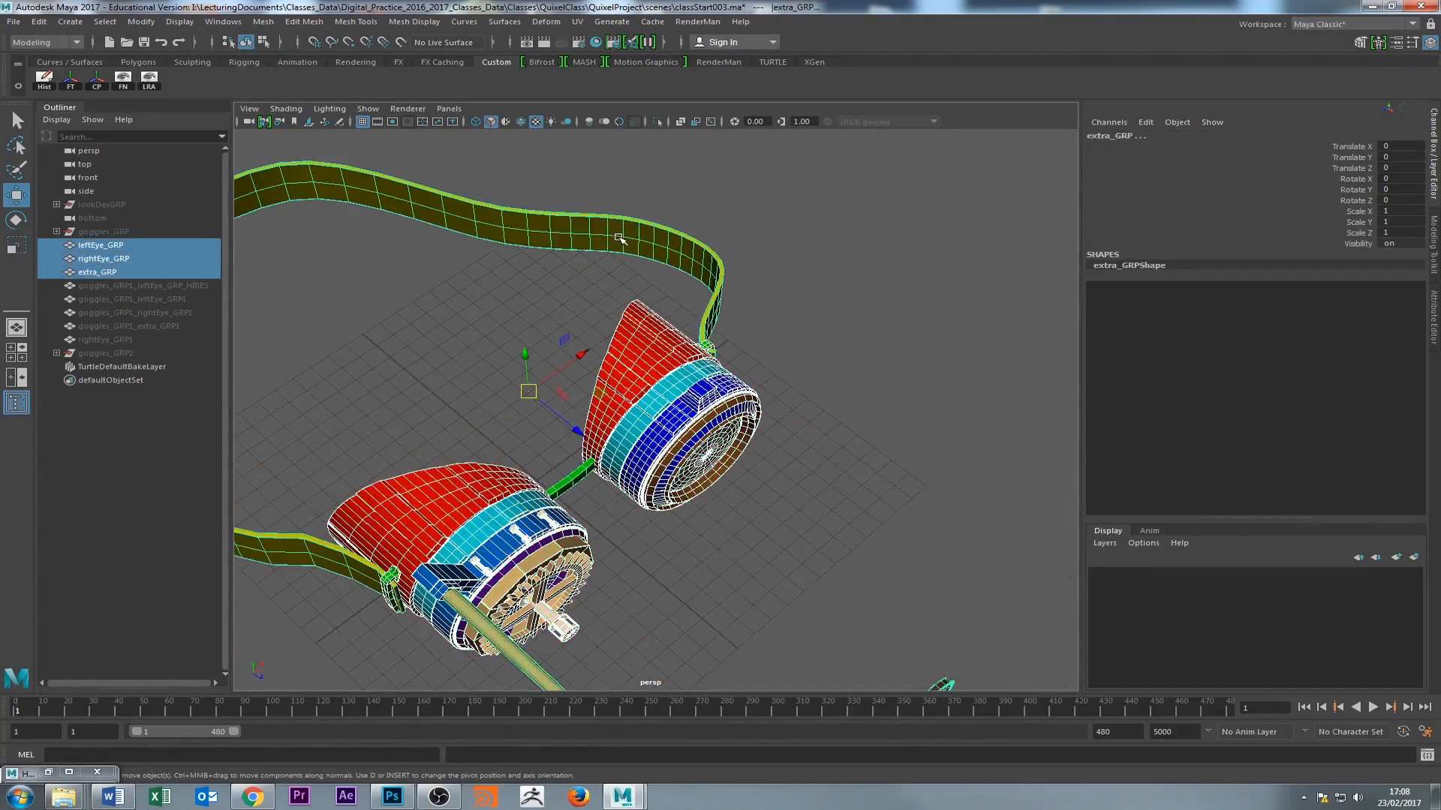
pyautogui.press('3')
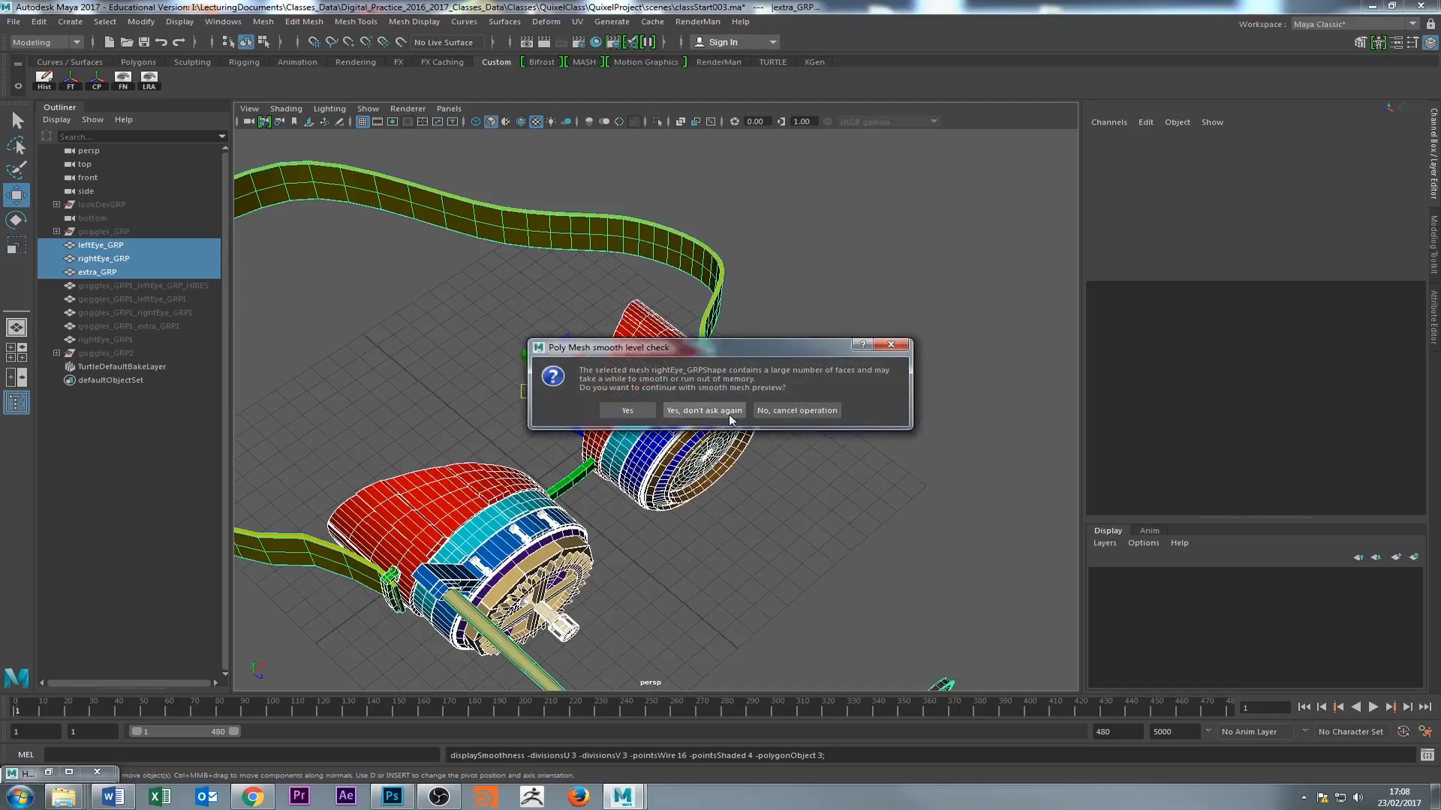
pyautogui.click(813, 413)
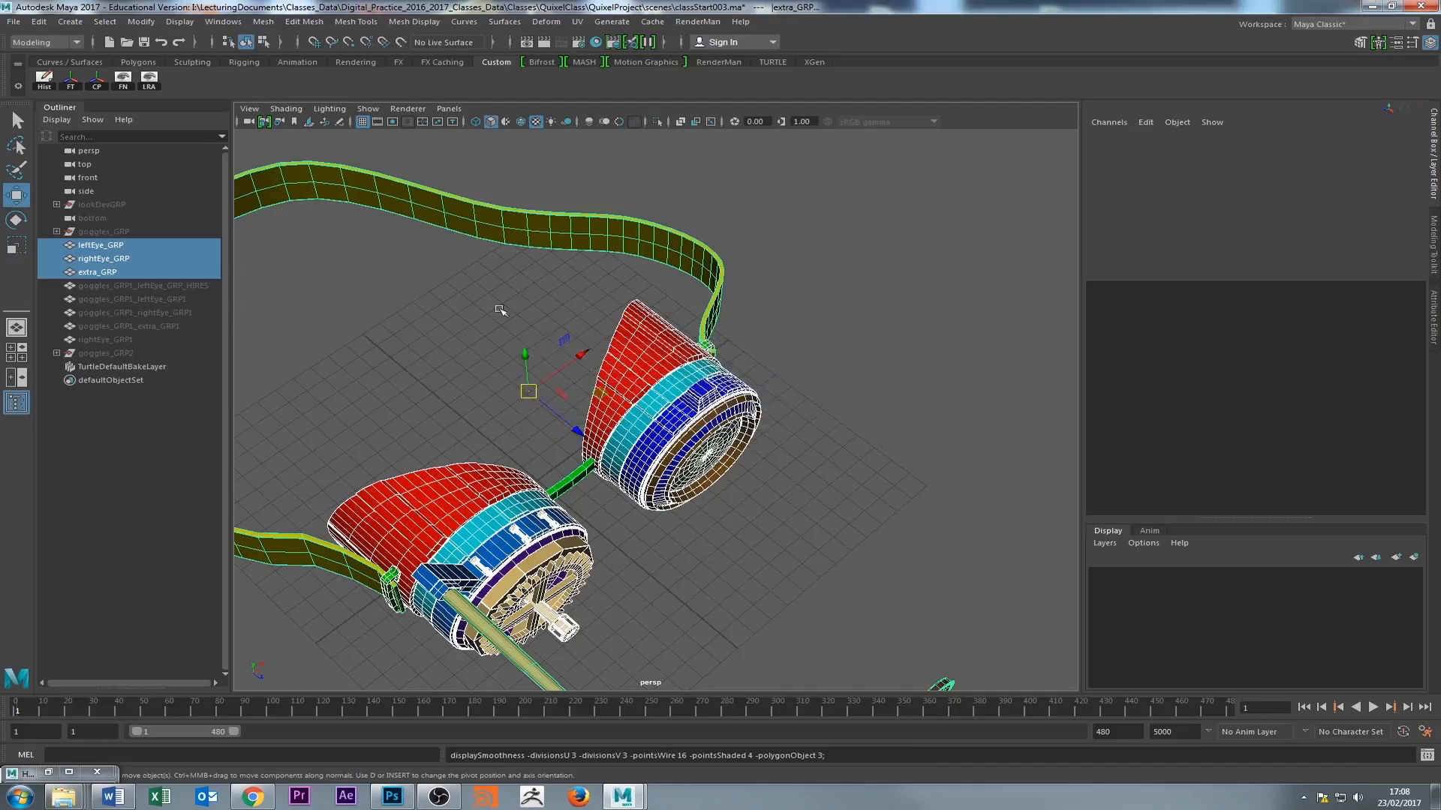
# Hide the rightEye_GRP and extra_GRP meshes so that only leftEye_GRP stays displayed.
pyautogui.click(498, 312)
pyautogui.click(99, 245)
pyautogui.click(103, 259)
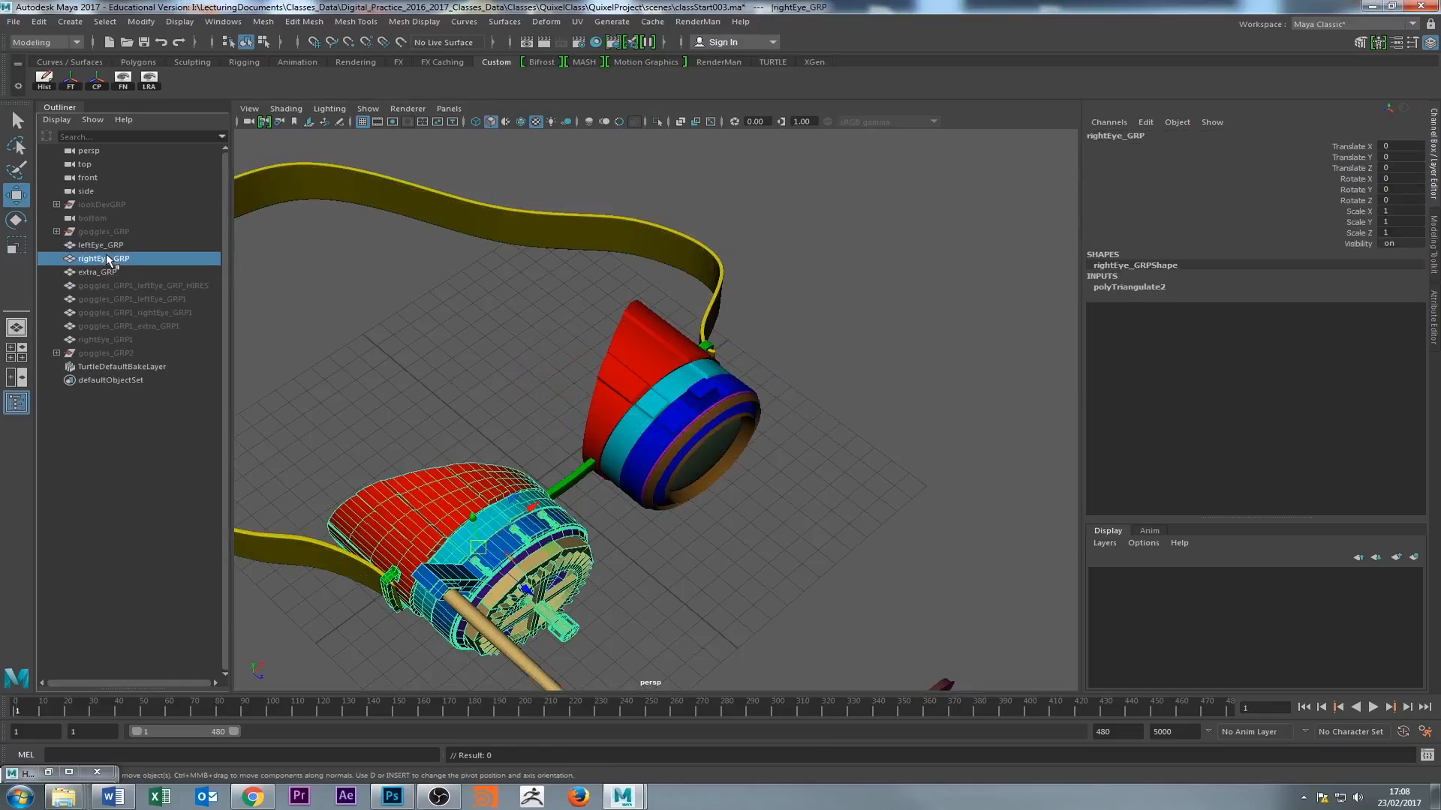
pyautogui.hotkey('ctrl', 'h')
pyautogui.click(106, 271)
pyautogui.hotkey('ctrl', 'h')
pyautogui.click(419, 383)
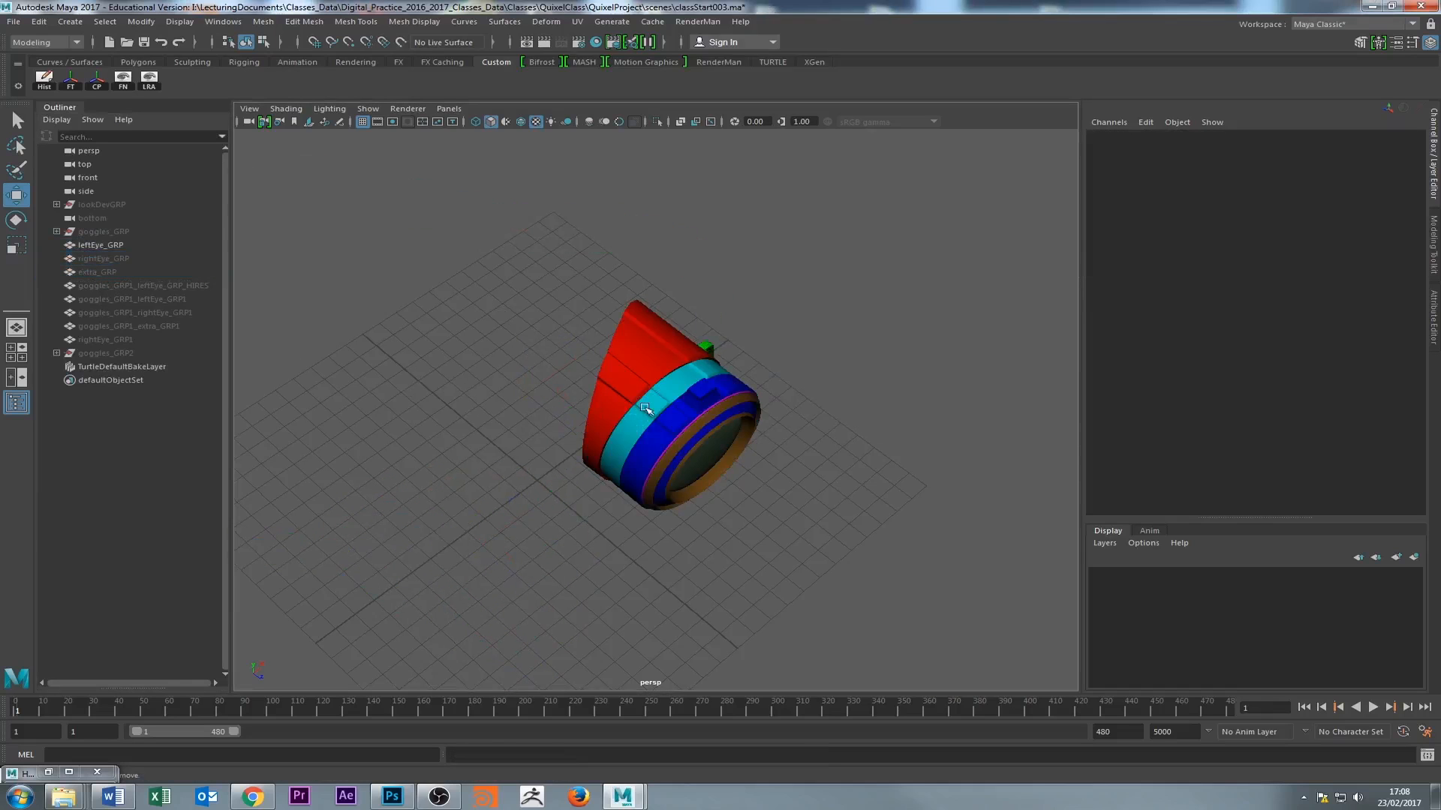
# Examine the leftEye_GRP mesh up close from all sides, checking its coloured material zones and wireframe.
pyautogui.click(644, 425)
pyautogui.click(514, 382)
pyautogui.keyDown('alt'); pyautogui.moveTo(669, 412); pyautogui.dragTo(525, 408); pyautogui.keyUp('alt')
pyautogui.keyDown('alt'); pyautogui.moveTo(525, 408); pyautogui.dragTo(761, 427, button='right'); pyautogui.keyUp('alt')
pyautogui.click(762, 427)
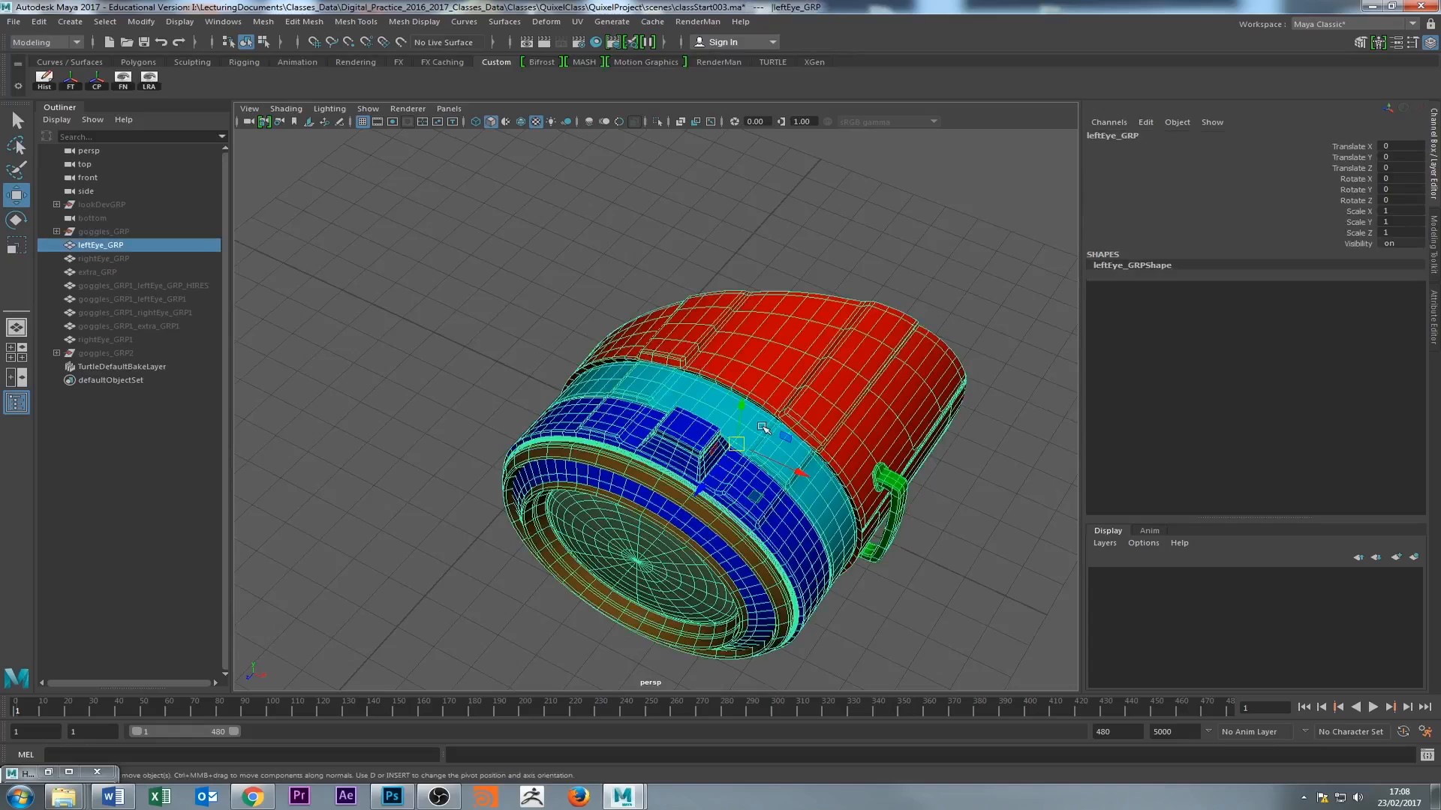
pyautogui.click(562, 344)
pyautogui.keyDown('alt'); pyautogui.moveTo(524, 440); pyautogui.dragTo(660, 434); pyautogui.keyUp('alt')
pyautogui.keyDown('alt'); pyautogui.moveTo(660, 434); pyautogui.dragTo(814, 428, button='right'); pyautogui.keyUp('alt')
pyautogui.keyDown('alt'); pyautogui.moveTo(687, 421); pyautogui.dragTo(748, 411); pyautogui.keyUp('alt')
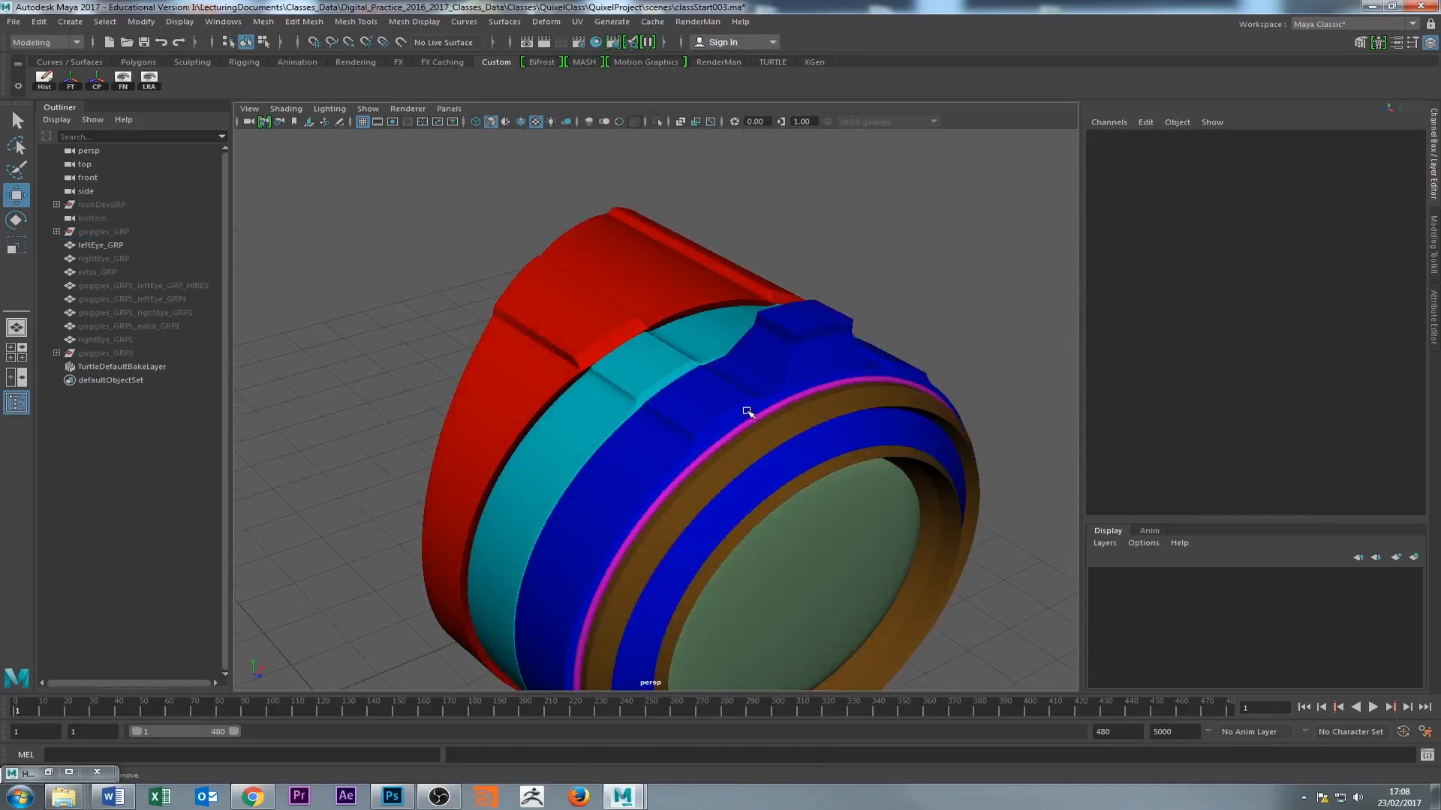
pyautogui.keyDown('alt'); pyautogui.moveTo(793, 418); pyautogui.dragTo(681, 425, button='right'); pyautogui.keyUp('alt')
pyautogui.keyDown('alt'); pyautogui.moveTo(681, 424); pyautogui.dragTo(588, 418); pyautogui.keyUp('alt')
pyautogui.moveTo(588, 418)
pyautogui.keyDown('alt'); pyautogui.mouseDown(button='middle')
pyautogui.moveTo(700, 475)
pyautogui.moveTo(598, 425)
pyautogui.mouseUp(button='middle'); pyautogui.keyUp('alt')
pyautogui.keyDown('alt'); pyautogui.moveTo(598, 424); pyautogui.dragTo(701, 450); pyautogui.keyUp('alt')
pyautogui.keyDown('alt'); pyautogui.moveTo(701, 450); pyautogui.dragTo(843, 483, button='right'); pyautogui.keyUp('alt')
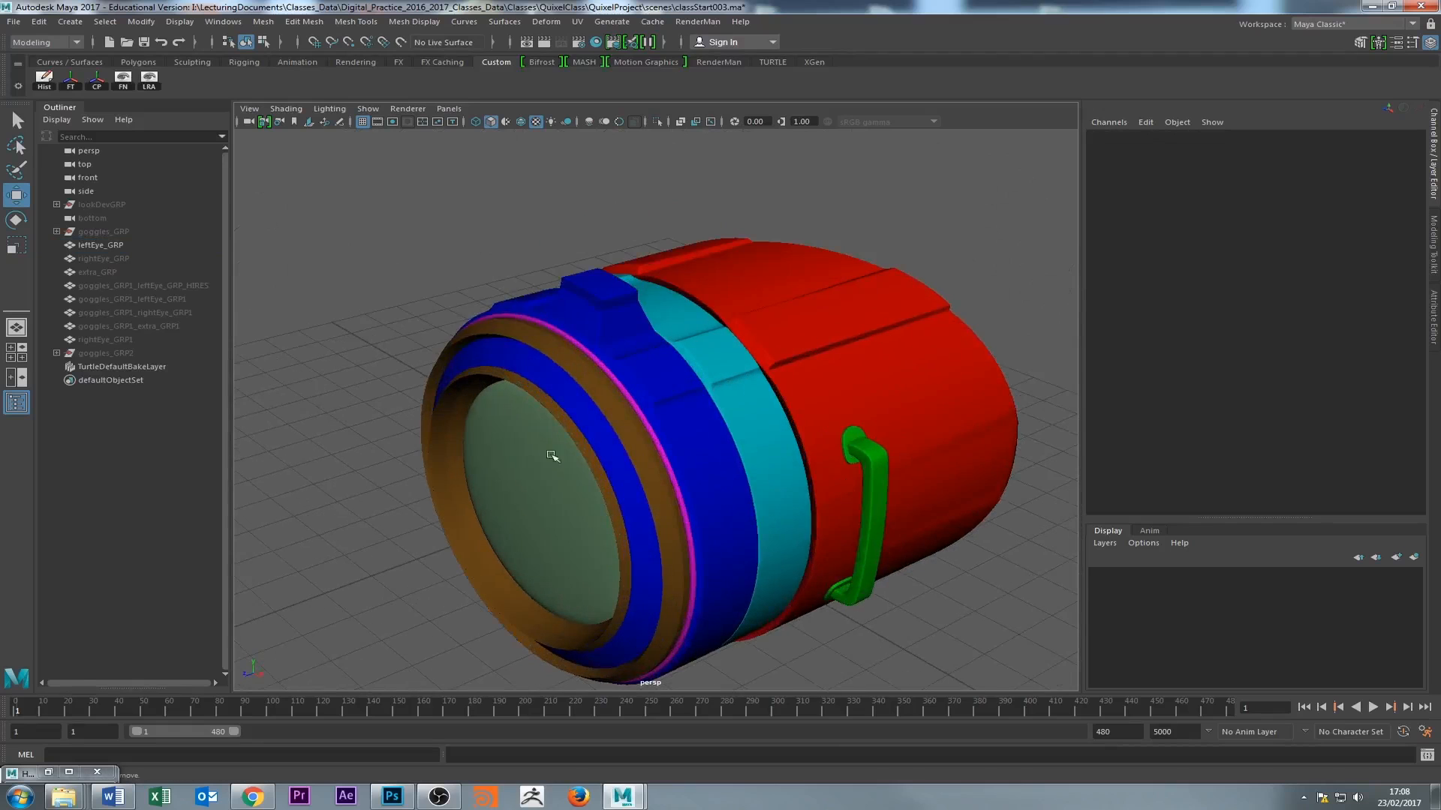
pyautogui.keyDown('alt'); pyautogui.moveTo(551, 455); pyautogui.dragTo(833, 478); pyautogui.keyUp('alt')
pyautogui.keyDown('alt'); pyautogui.moveTo(833, 478); pyautogui.dragTo(728, 473, button='right'); pyautogui.keyUp('alt')
pyautogui.keyDown('alt'); pyautogui.moveTo(727, 472); pyautogui.dragTo(640, 473, button='middle'); pyautogui.keyUp('alt')
pyautogui.keyDown('alt'); pyautogui.moveTo(640, 473); pyautogui.dragTo(585, 472, button='right'); pyautogui.keyUp('alt')
pyautogui.keyDown('alt'); pyautogui.moveTo(585, 473); pyautogui.dragTo(461, 422); pyautogui.keyUp('alt')
pyautogui.click(461, 422)
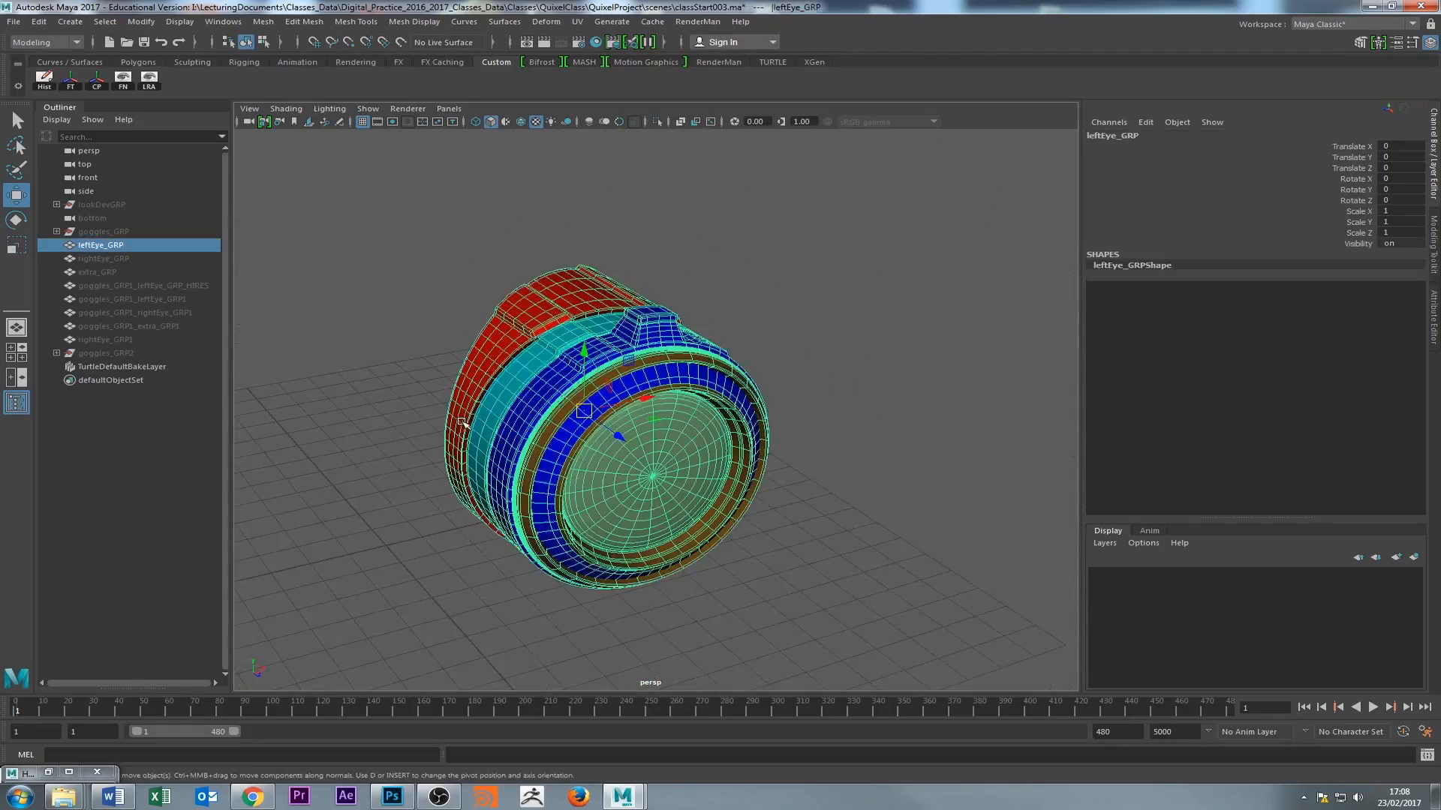
# Open the render settings with leftEye_GRP selected and set the TURTLE render type to Baking.
pyautogui.keyDown('alt'); pyautogui.moveTo(354, 372); pyautogui.dragTo(377, 378); pyautogui.keyUp('alt')
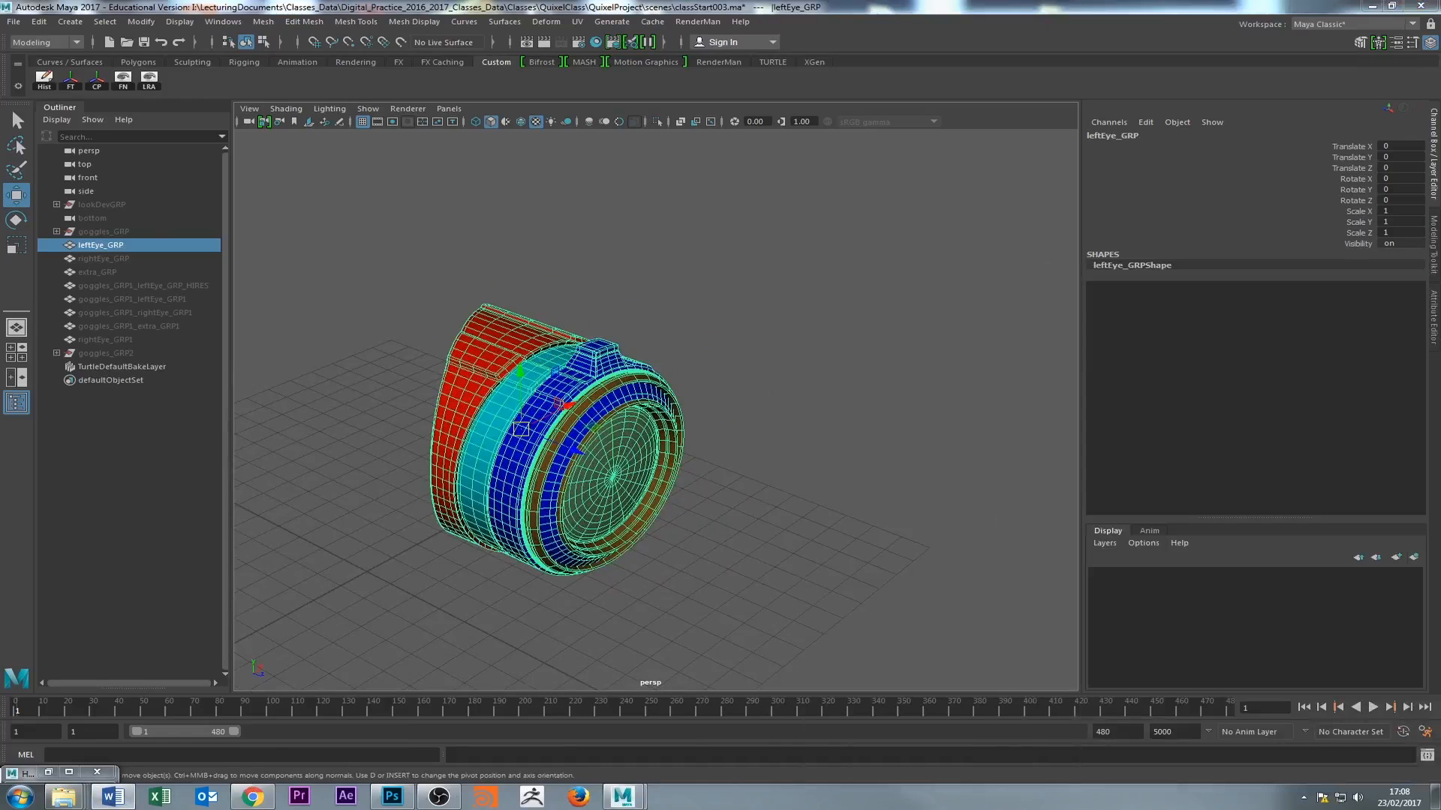
pyautogui.click(712, 304)
pyautogui.keyDown('alt'); pyautogui.moveTo(711, 305); pyautogui.dragTo(665, 429); pyautogui.keyUp('alt')
pyautogui.keyDown('alt'); pyautogui.moveTo(664, 429); pyautogui.dragTo(742, 492, button='right'); pyautogui.keyUp('alt')
pyautogui.keyDown('alt'); pyautogui.moveTo(743, 492); pyautogui.dragTo(669, 526); pyautogui.keyUp('alt')
pyautogui.click(653, 360)
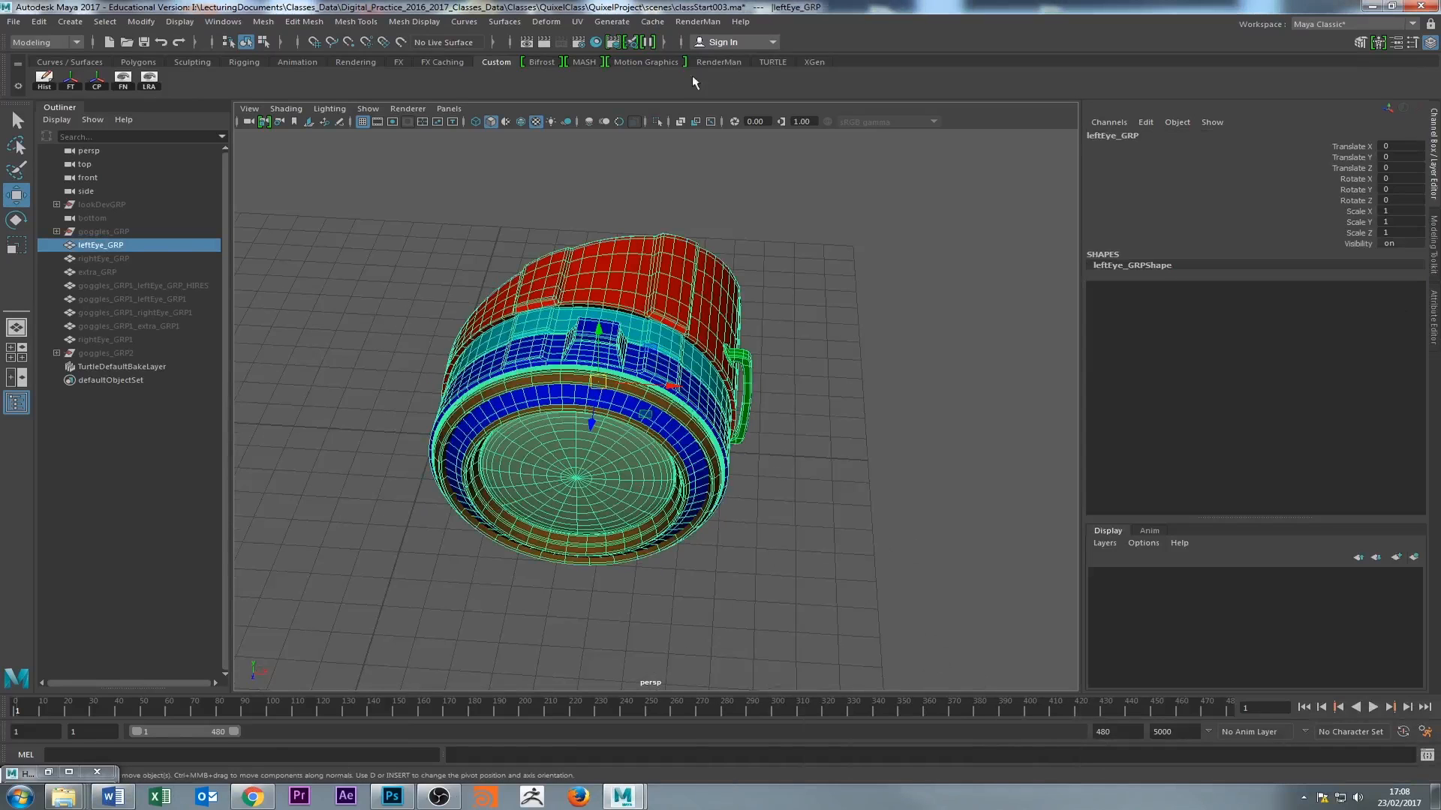
pyautogui.click(561, 42)
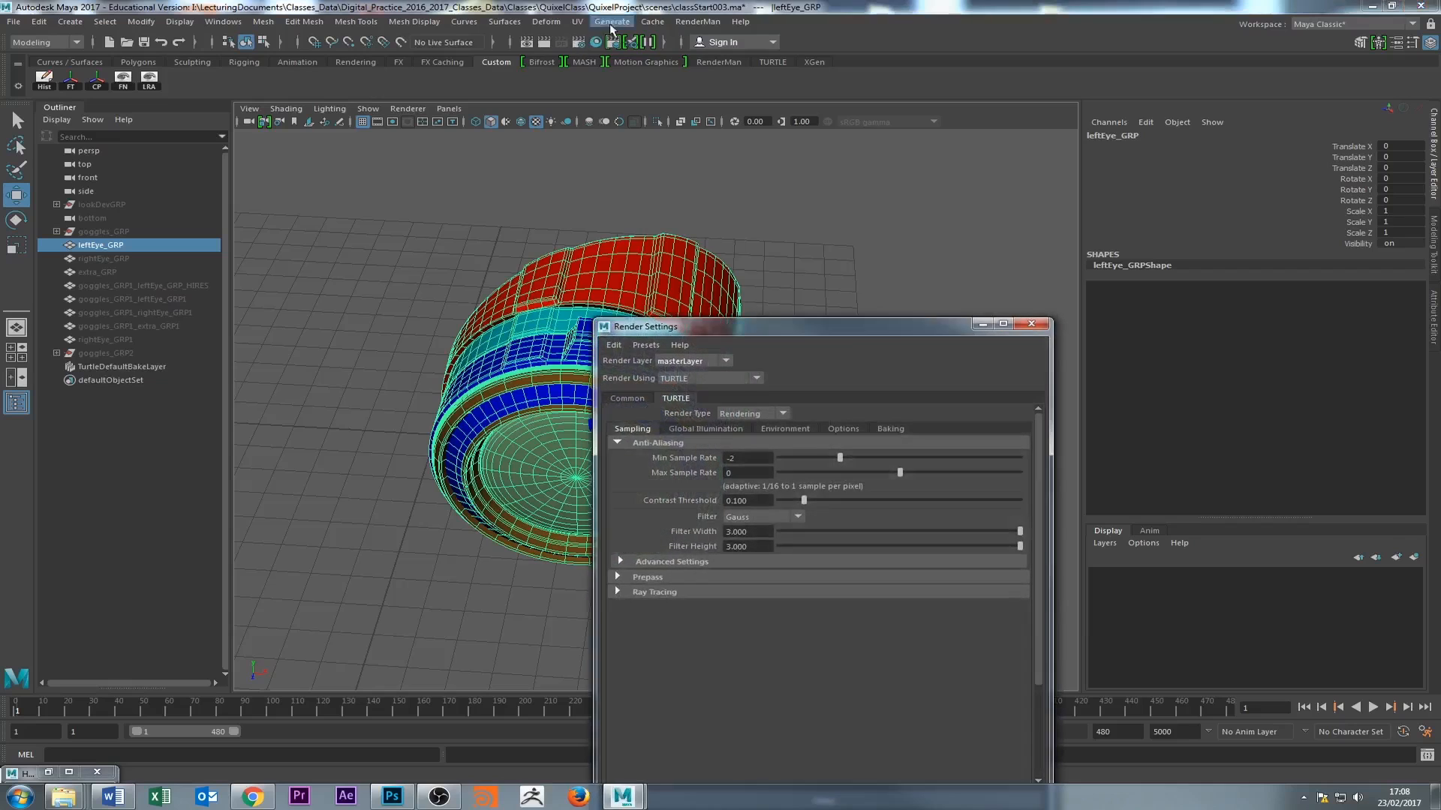
pyautogui.moveTo(892, 336); pyautogui.dragTo(731, 202)
pyautogui.click(565, 280)
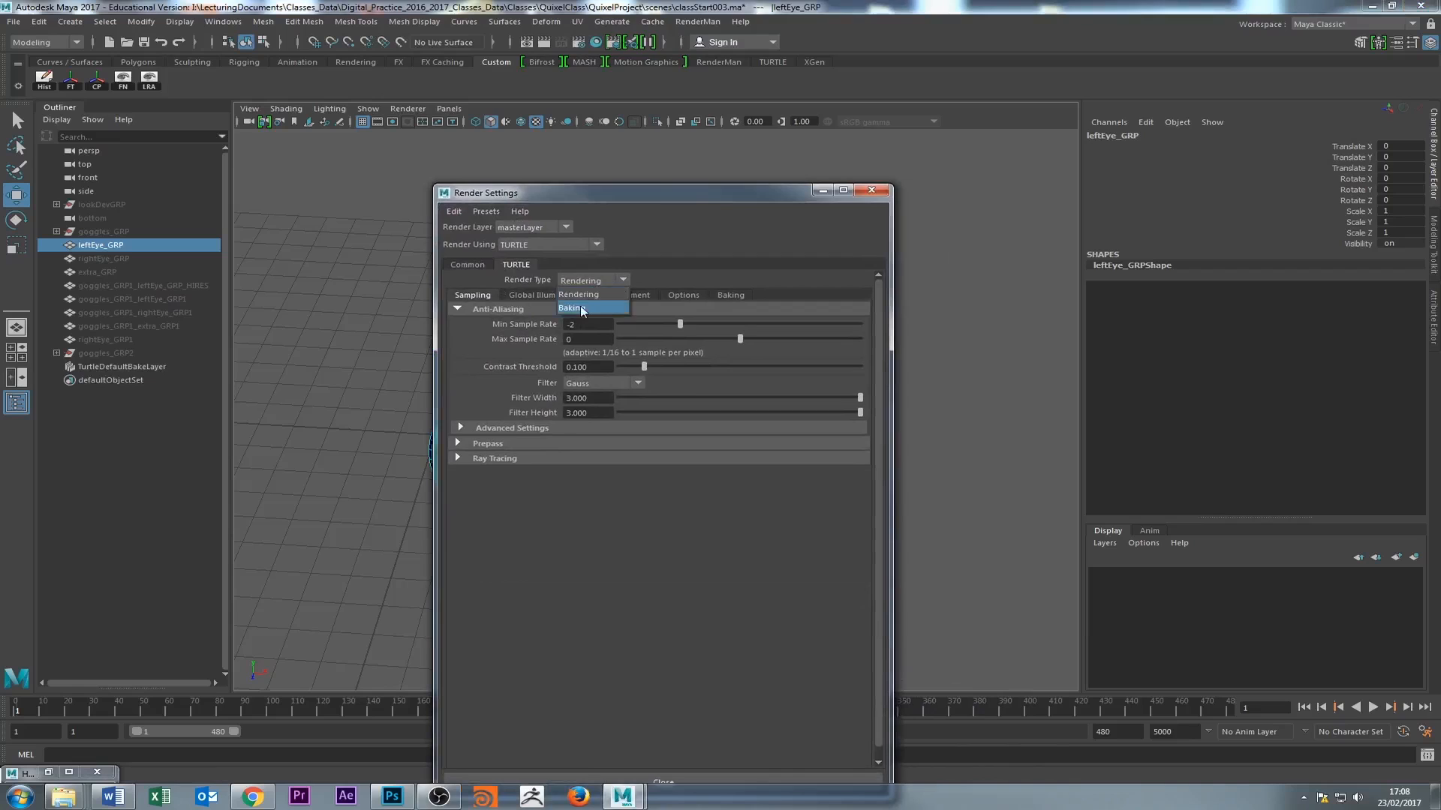
pyautogui.click(579, 305)
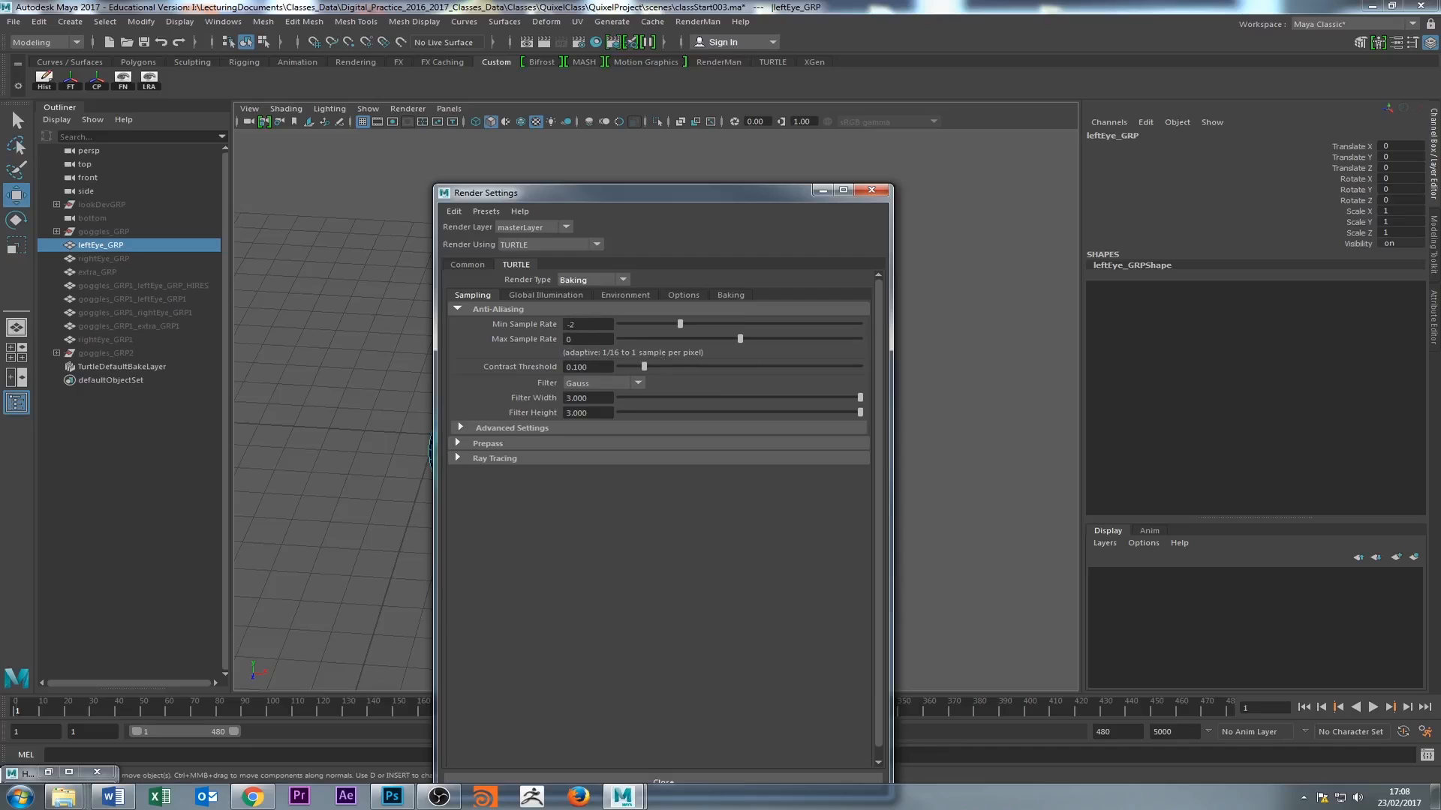
# Look through TURTLE's Sampling, Global Illumination and Environment settings, including the advanced, prepass and ray tracing sections under Sampling.
pyautogui.click(491, 427)
pyautogui.click(493, 426)
pyautogui.click(499, 442)
pyautogui.click(501, 445)
pyautogui.click(512, 460)
pyautogui.click(511, 457)
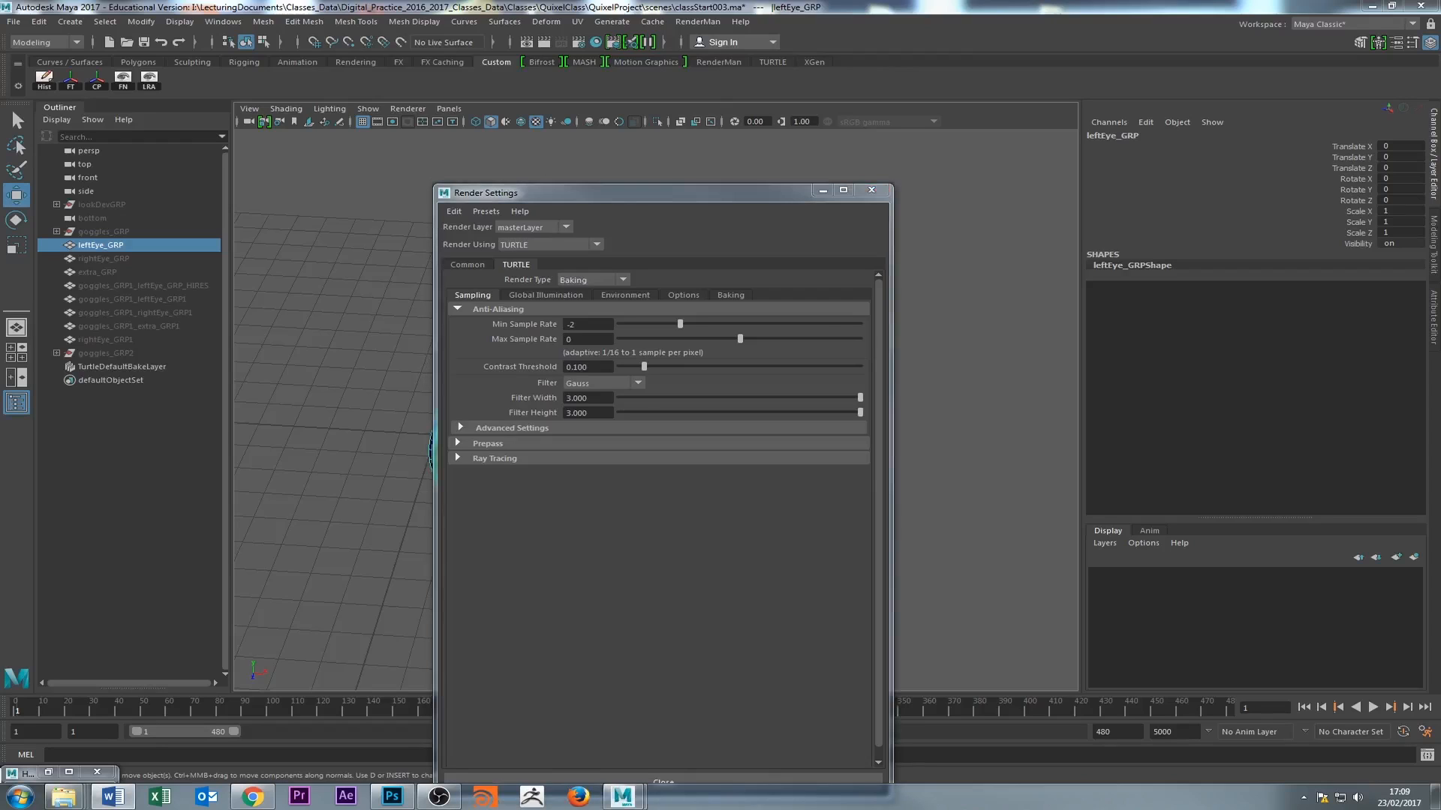
pyautogui.click(540, 294)
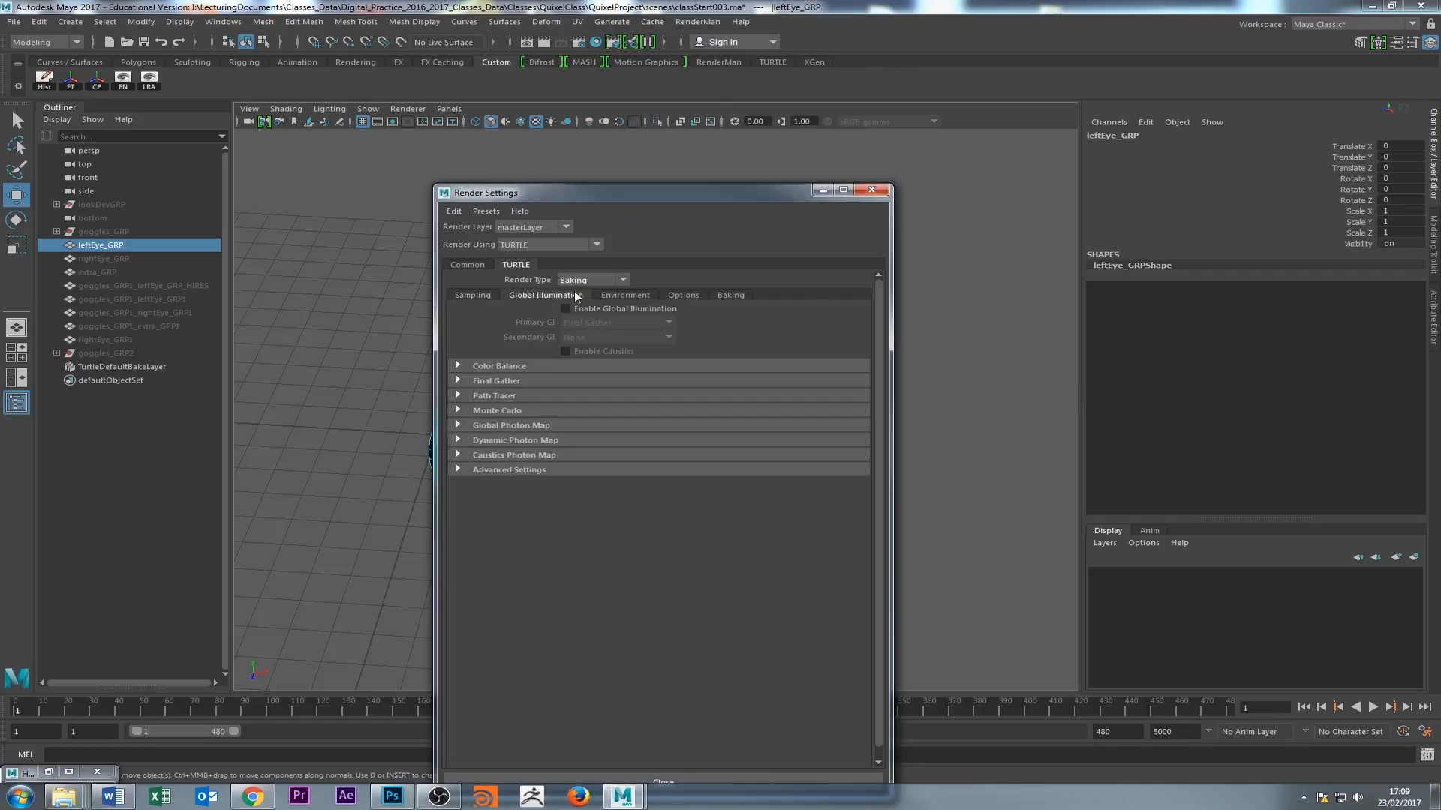
pyautogui.click(624, 296)
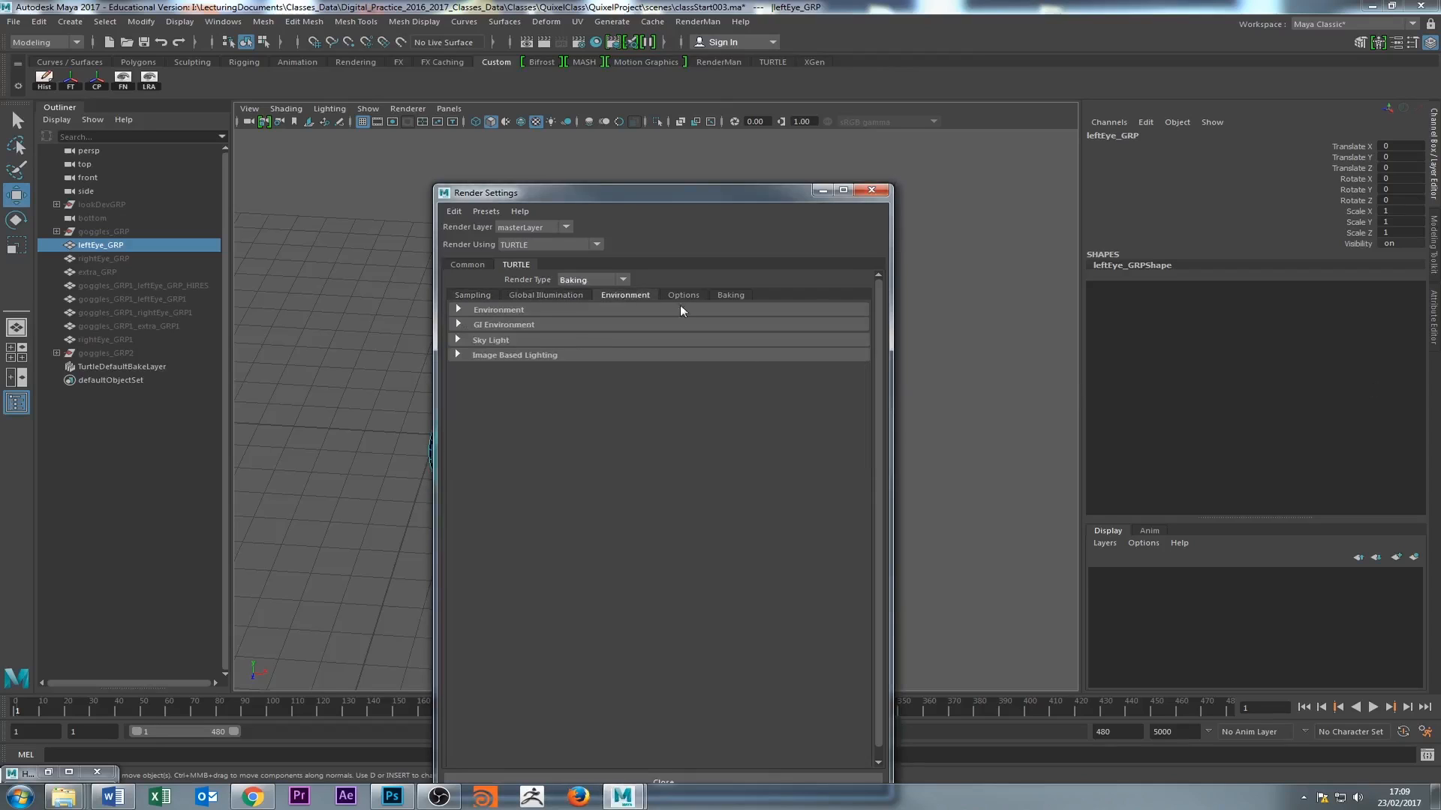
# Show TURTLE's Baking settings and examine the texture bake resolution, saving and UV options.
pyautogui.click(728, 296)
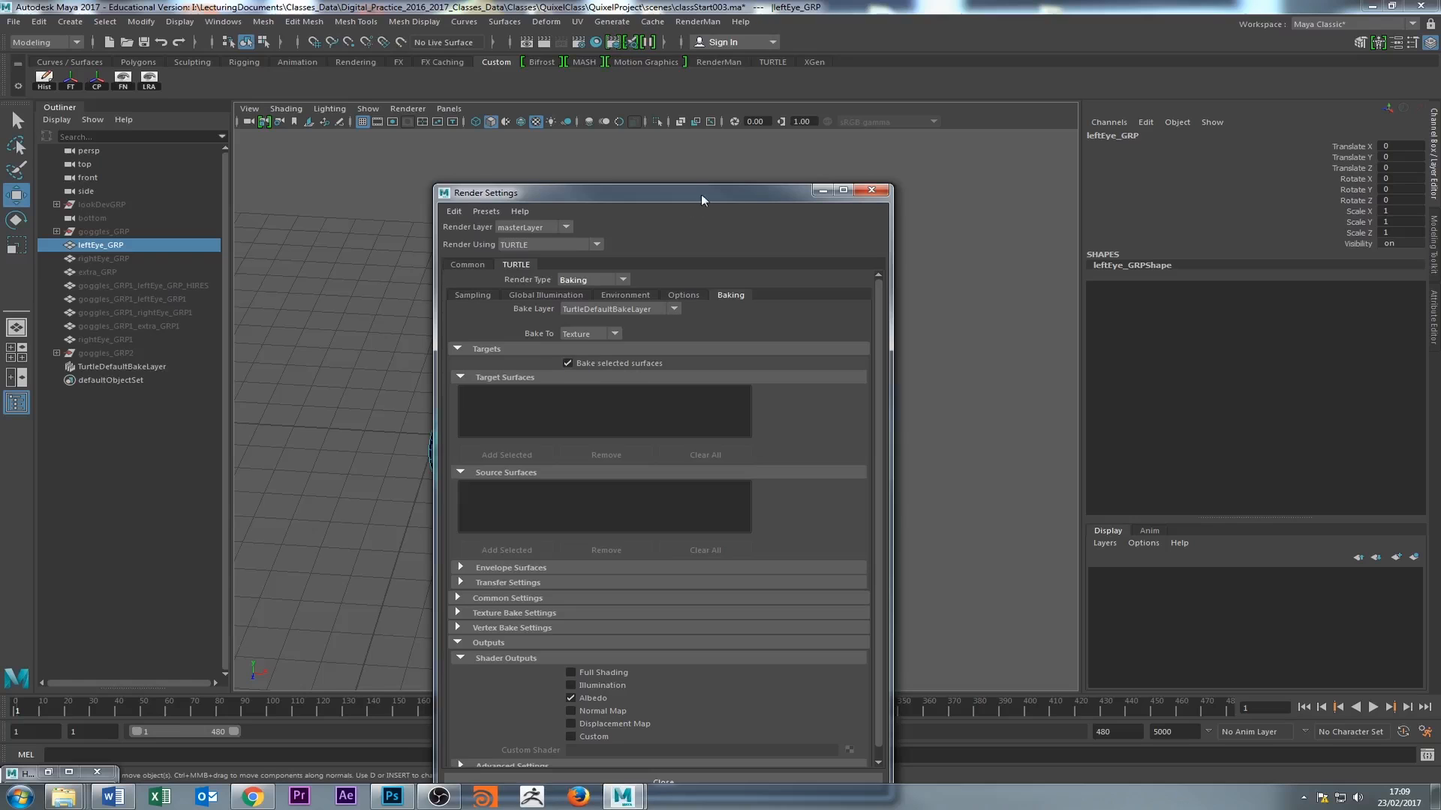
pyautogui.moveTo(701, 195); pyautogui.dragTo(898, 204)
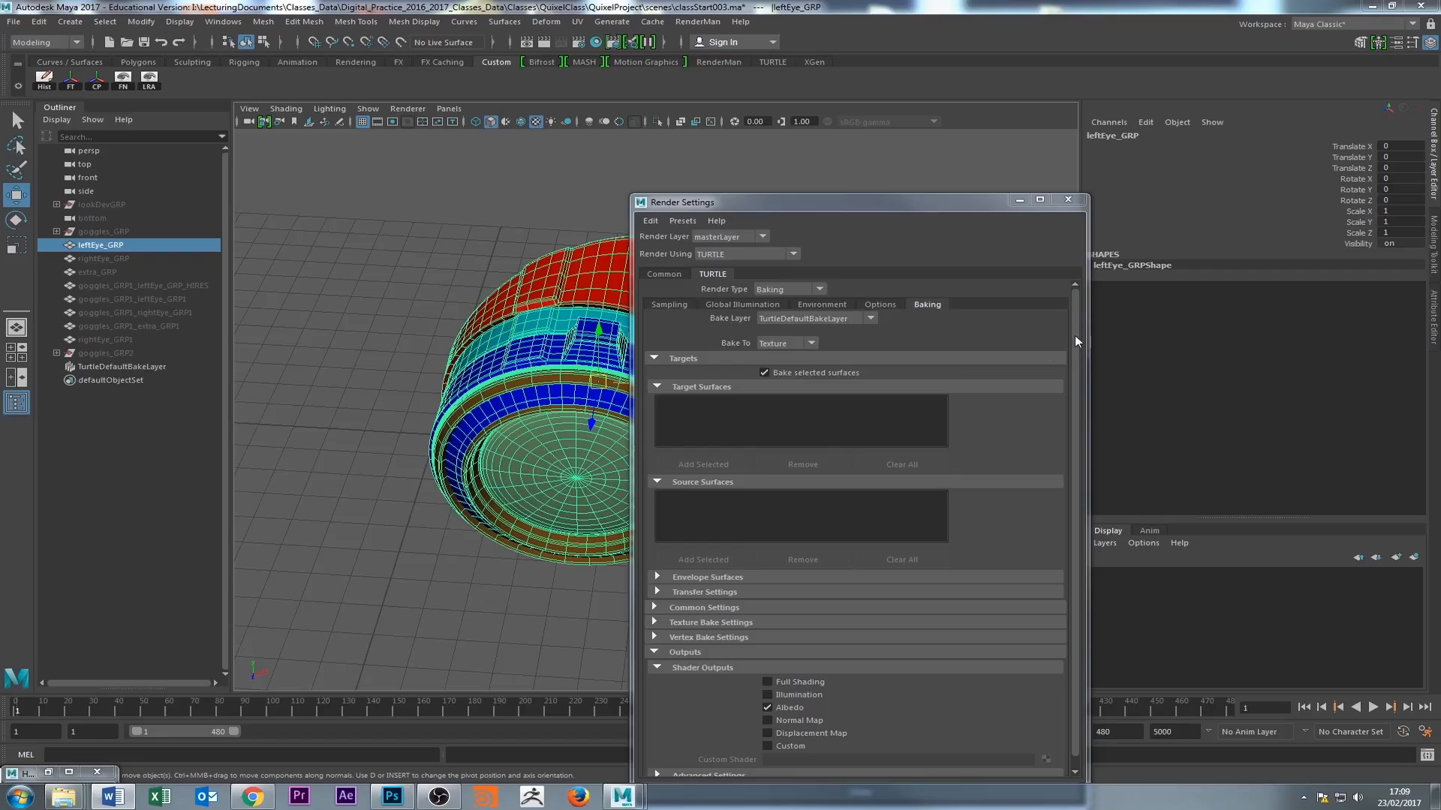
pyautogui.moveTo(1075, 335); pyautogui.dragTo(1075, 350)
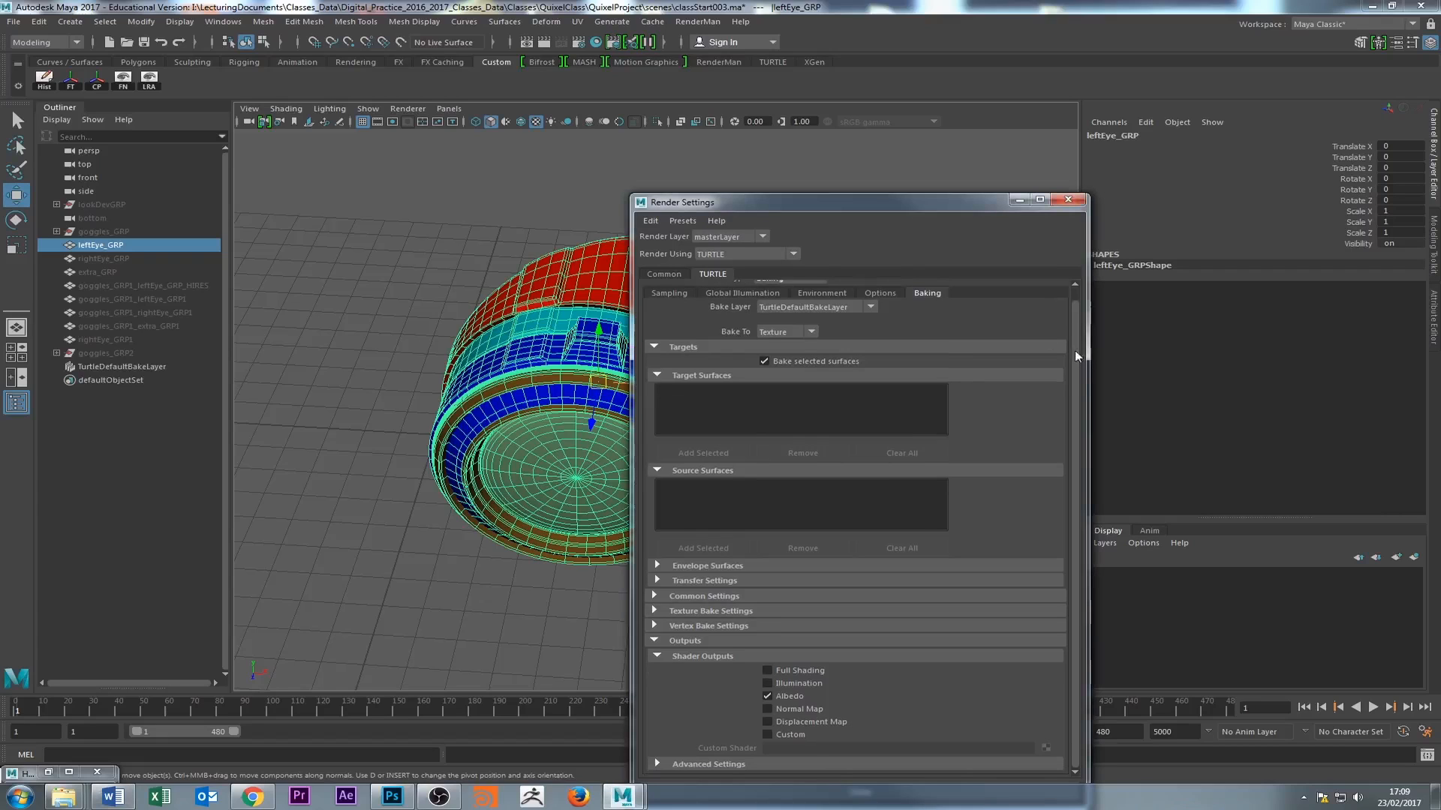
pyautogui.click(655, 611)
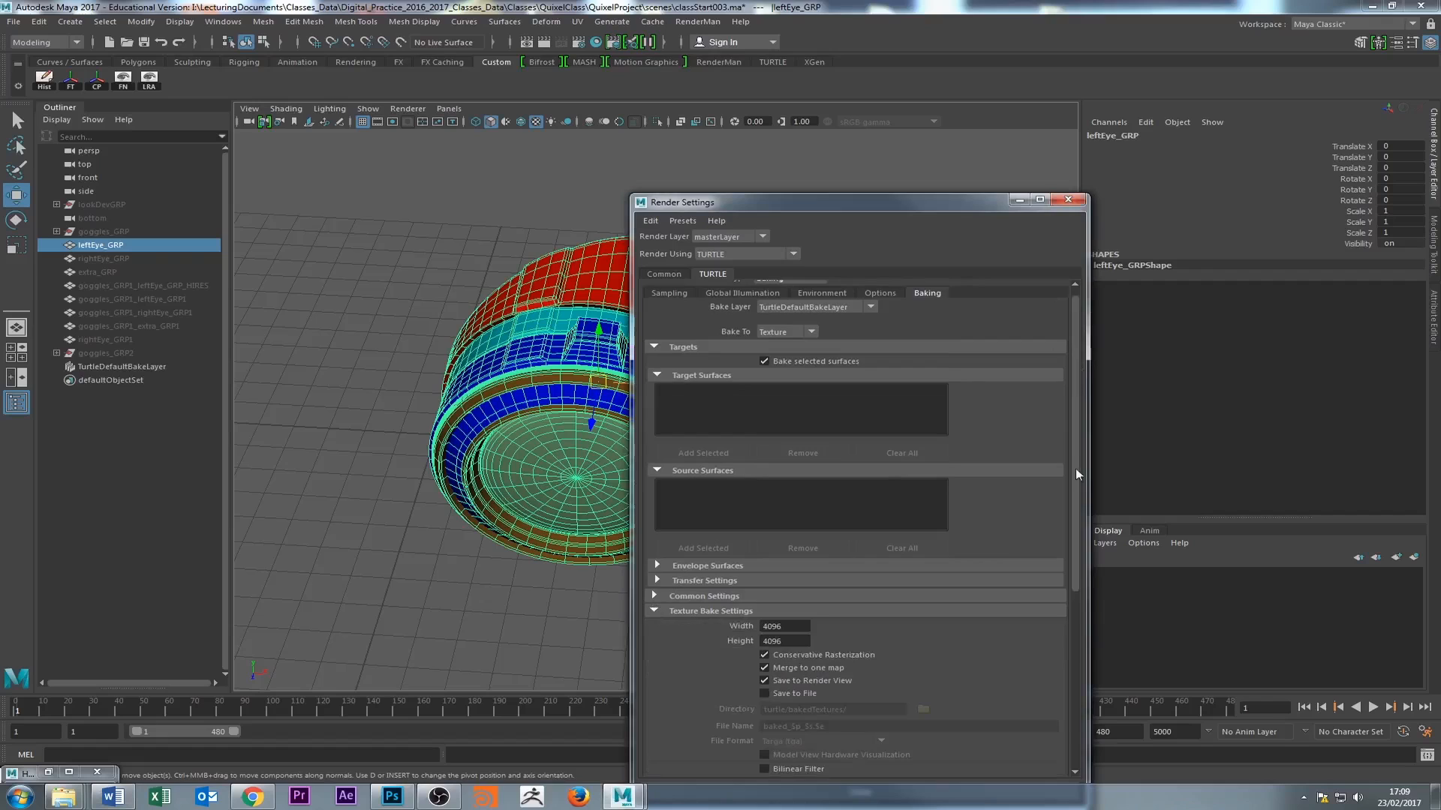
pyautogui.scroll(-3, 1074, 472)
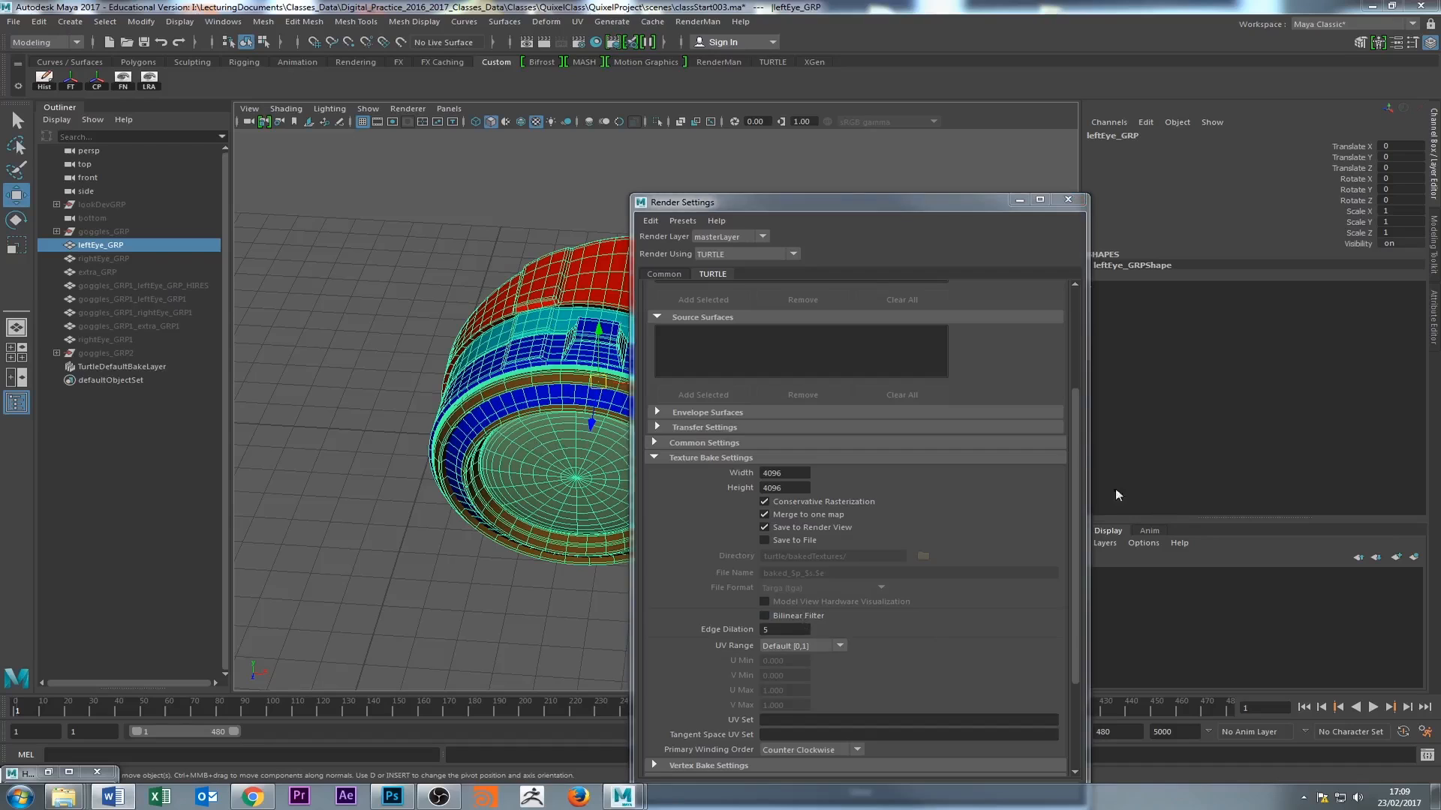
pyautogui.moveTo(1076, 443); pyautogui.dragTo(1076, 528)
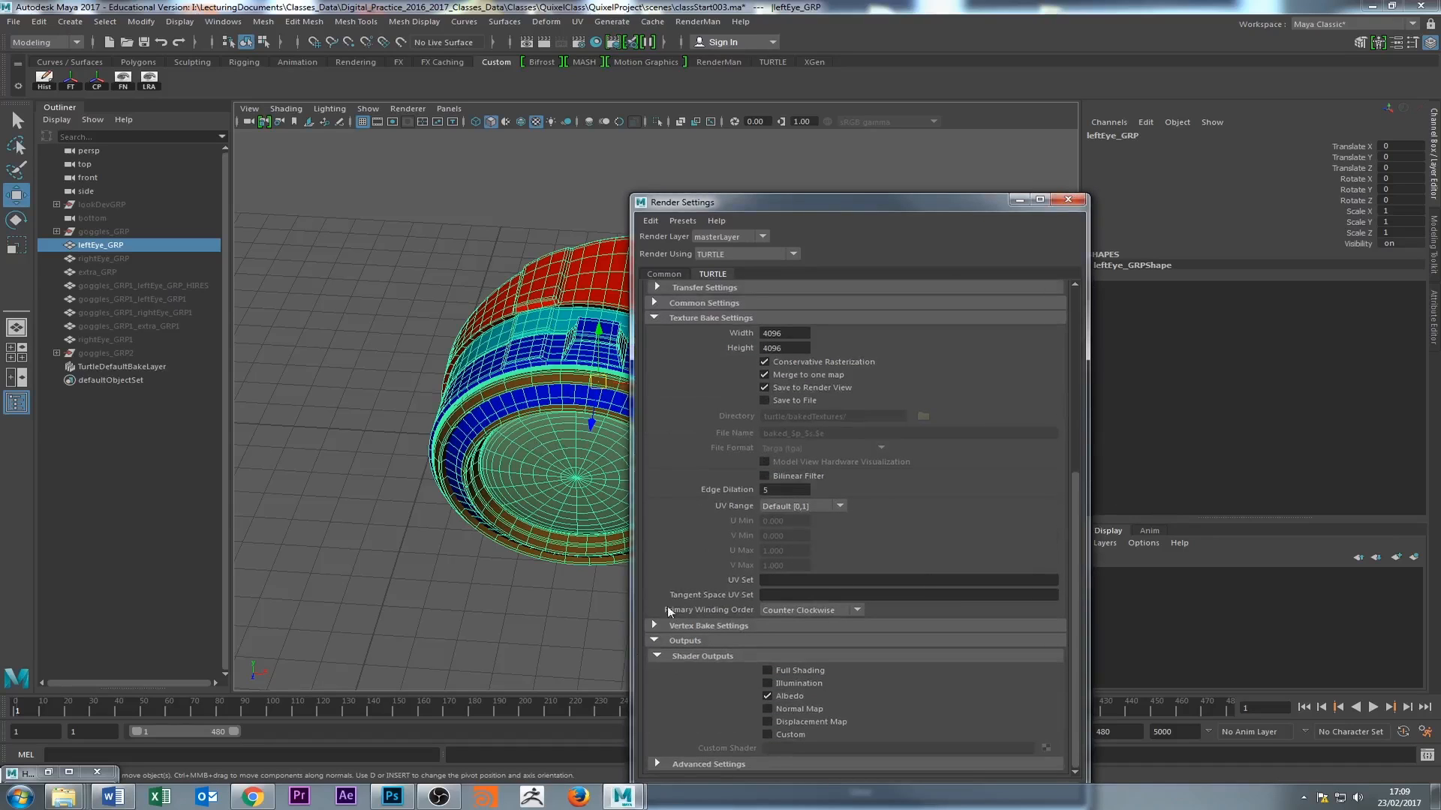
pyautogui.click(653, 319)
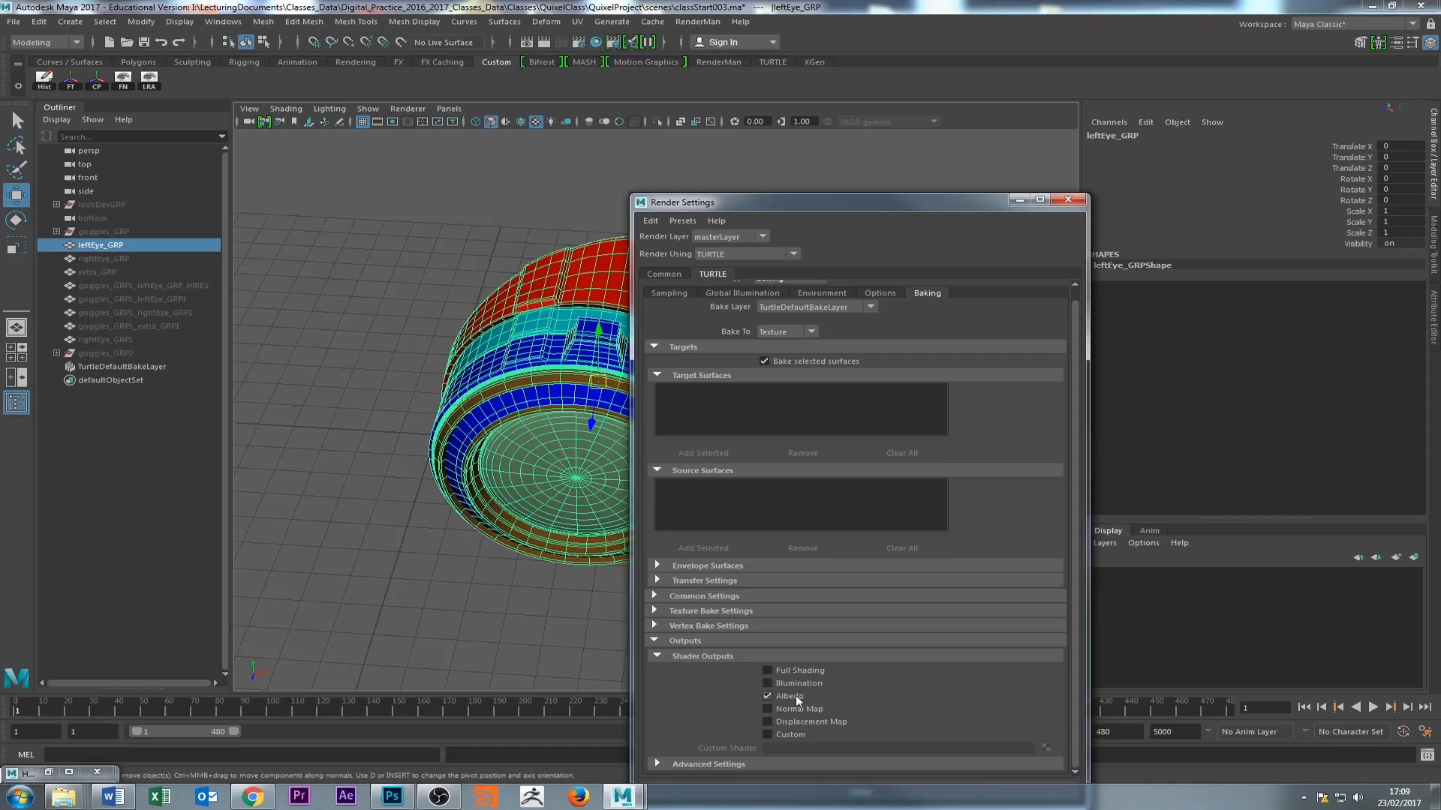
# Check that Albedo is the enabled shader output for baking and review the advanced output settings.
pyautogui.click(767, 696)
pyautogui.click(767, 696)
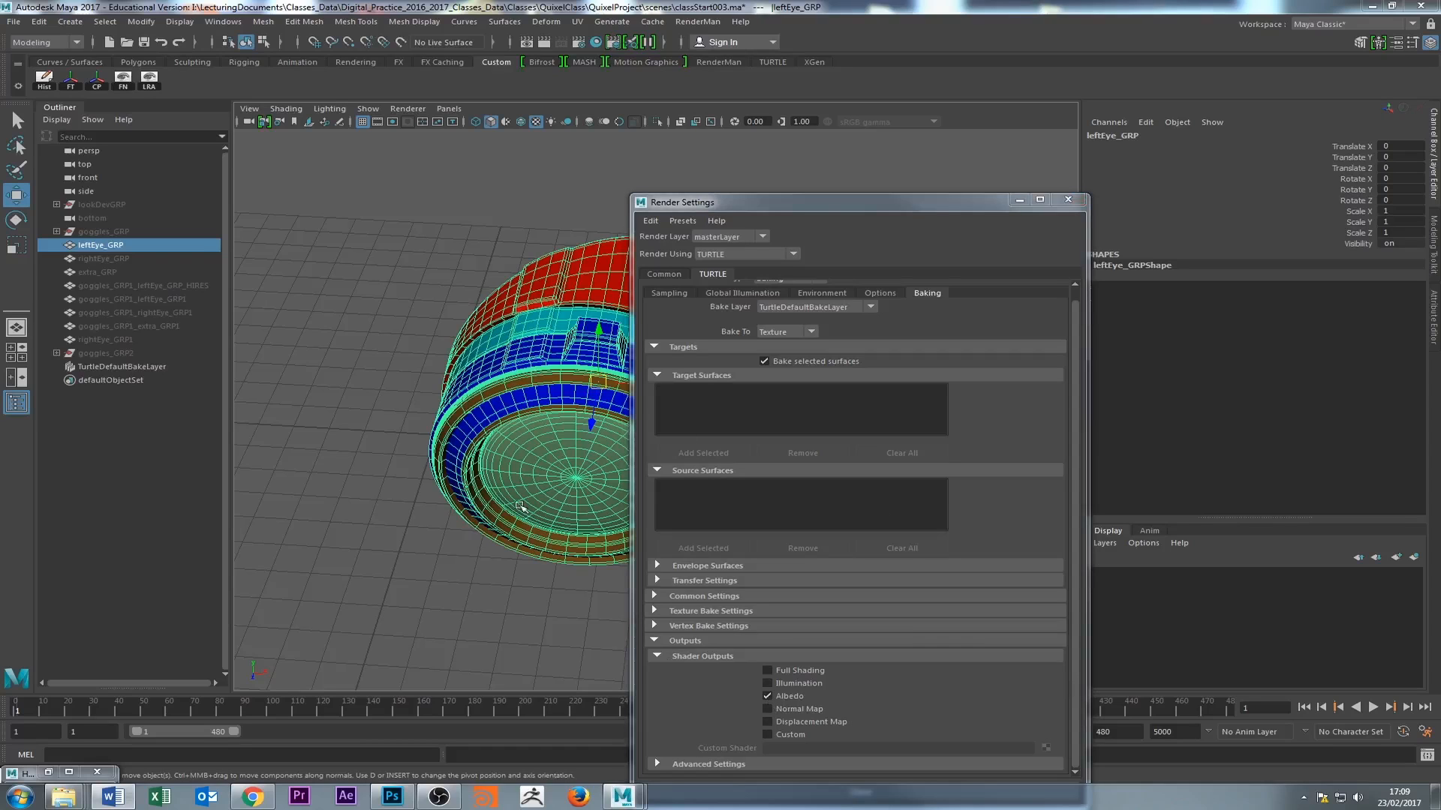
pyautogui.moveTo(1075, 670); pyautogui.dragTo(1054, 730)
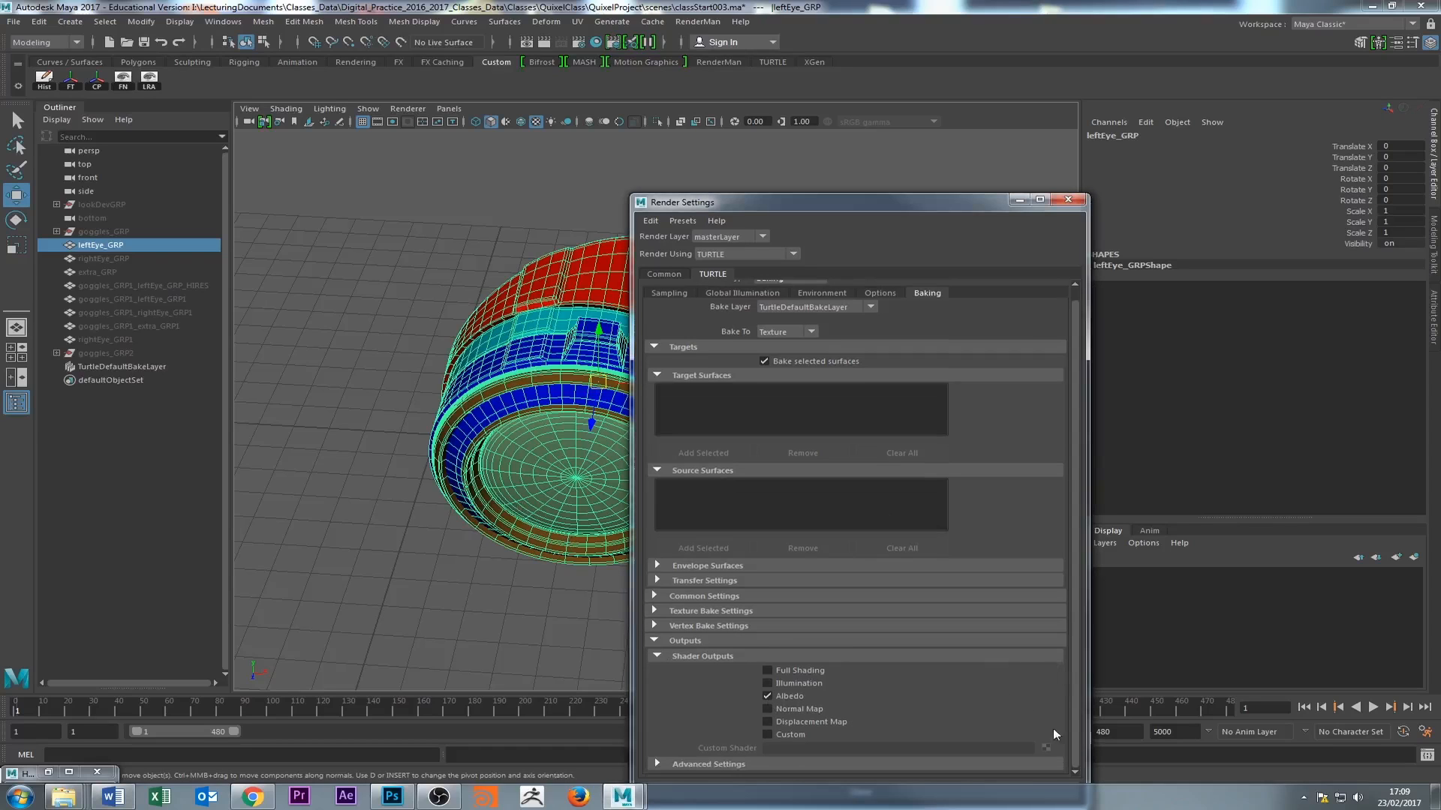
pyautogui.click(711, 764)
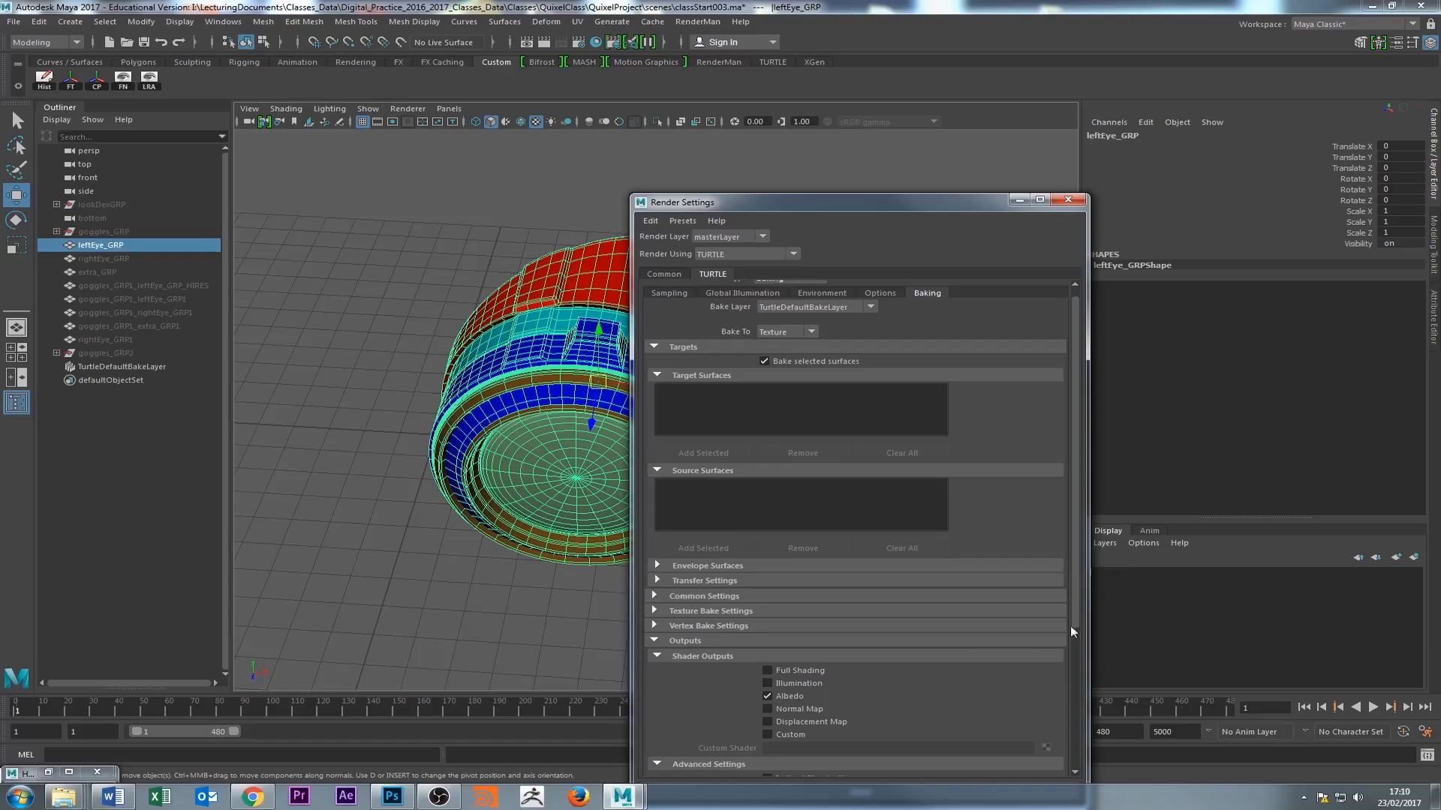
pyautogui.scroll(-5, 1074, 651)
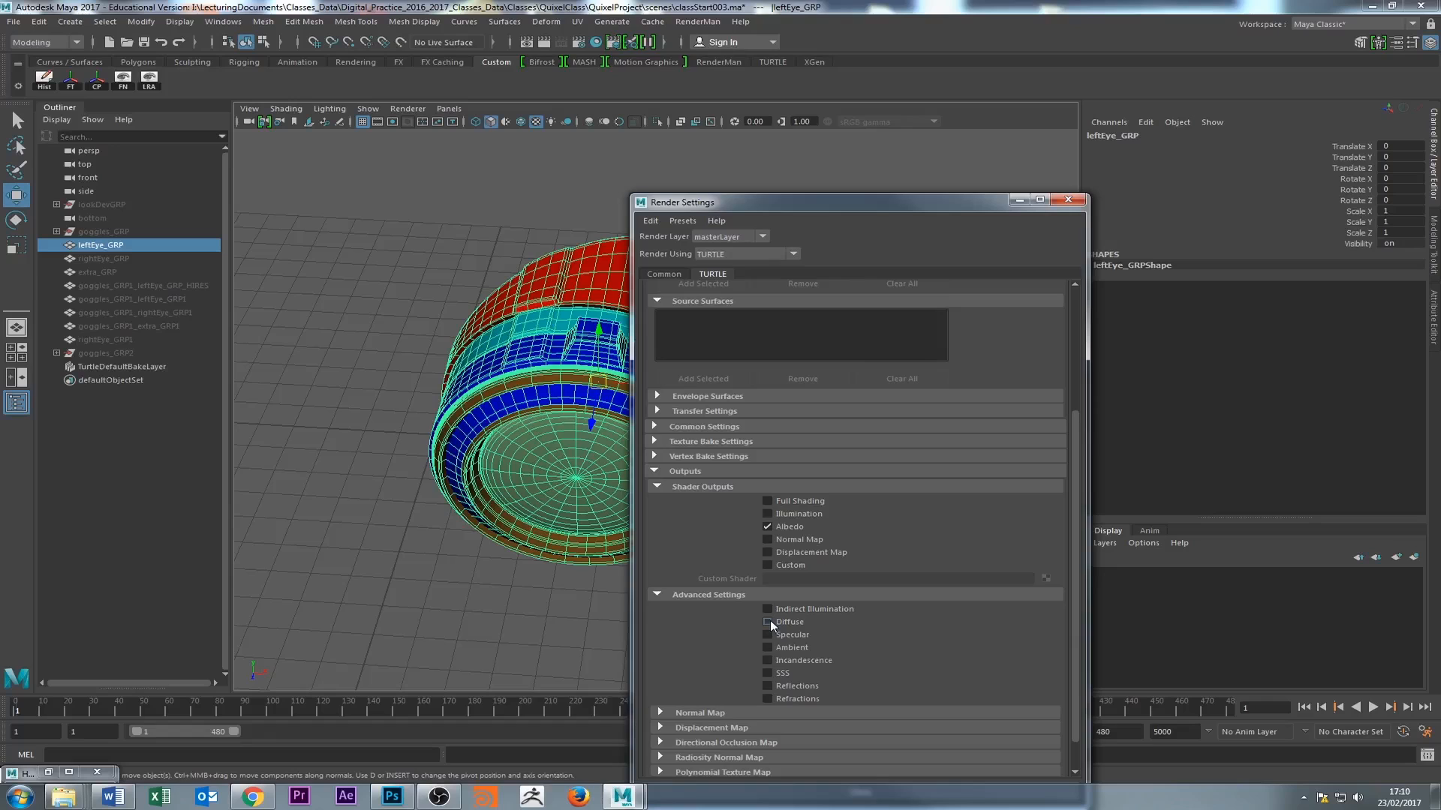
pyautogui.click(658, 594)
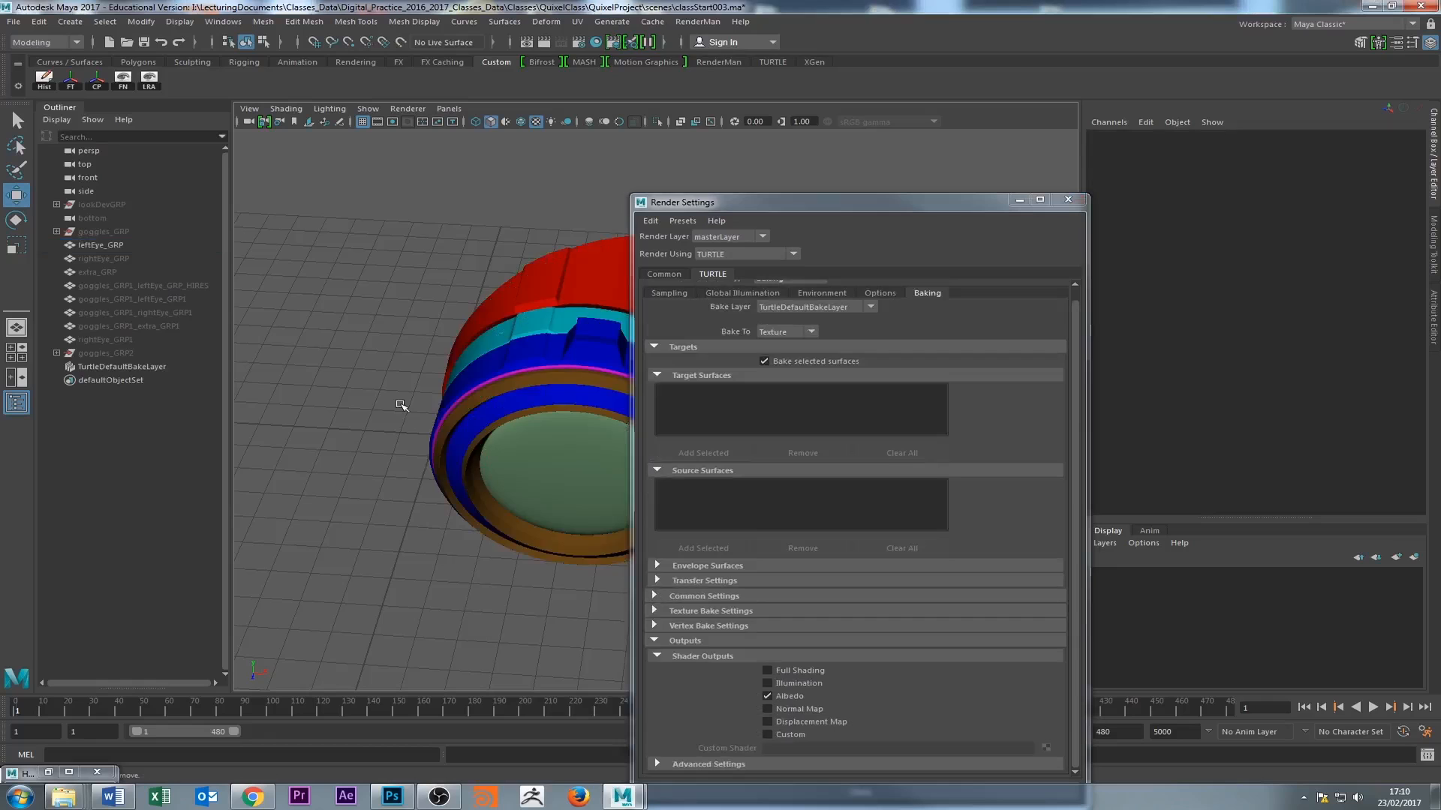
# Bake the leftEye_GRP albedo map into the render view, check the image saving options and close the view.
pyautogui.click(528, 42)
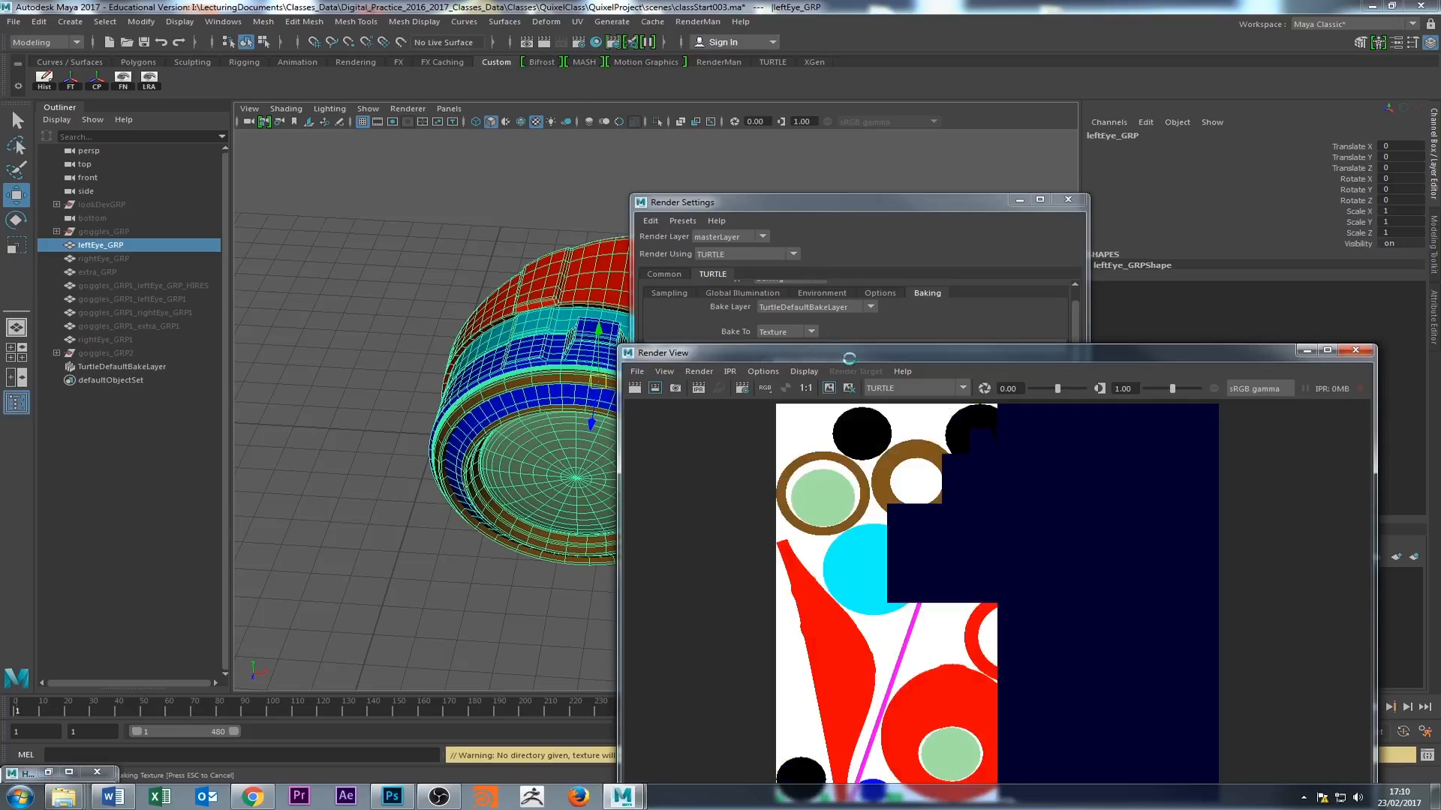
pyautogui.moveTo(872, 353); pyautogui.dragTo(865, 148)
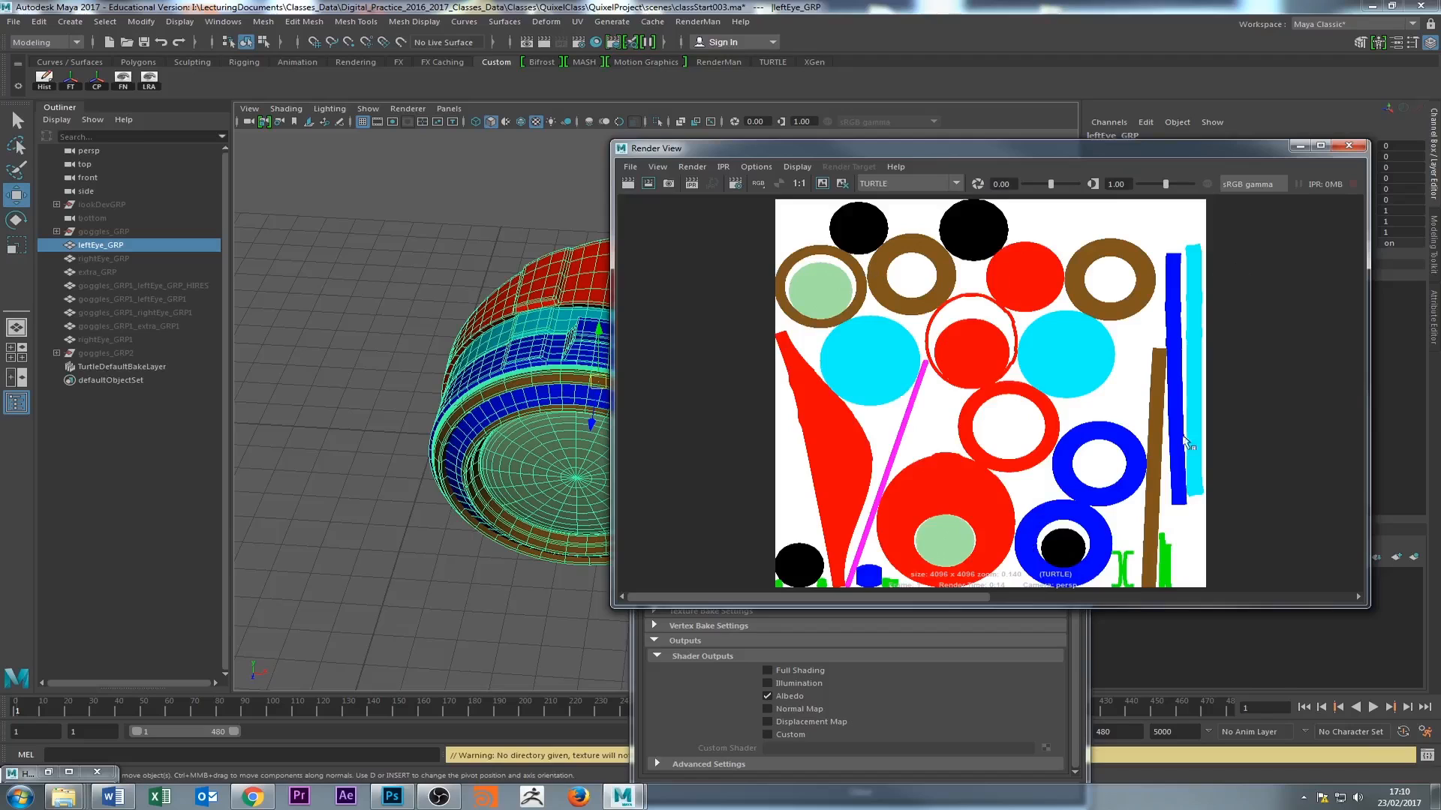
pyautogui.click(640, 164)
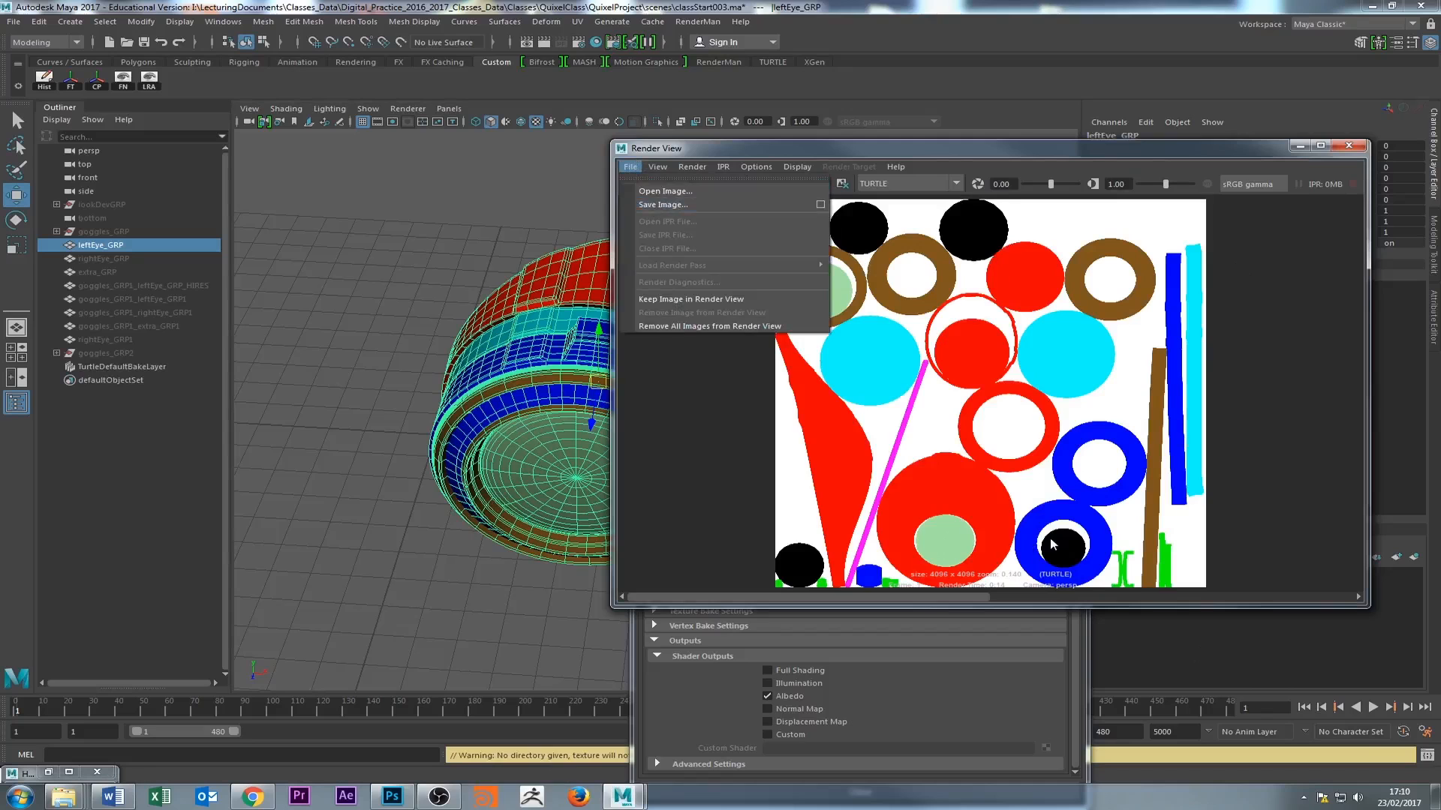
pyautogui.click(1351, 153)
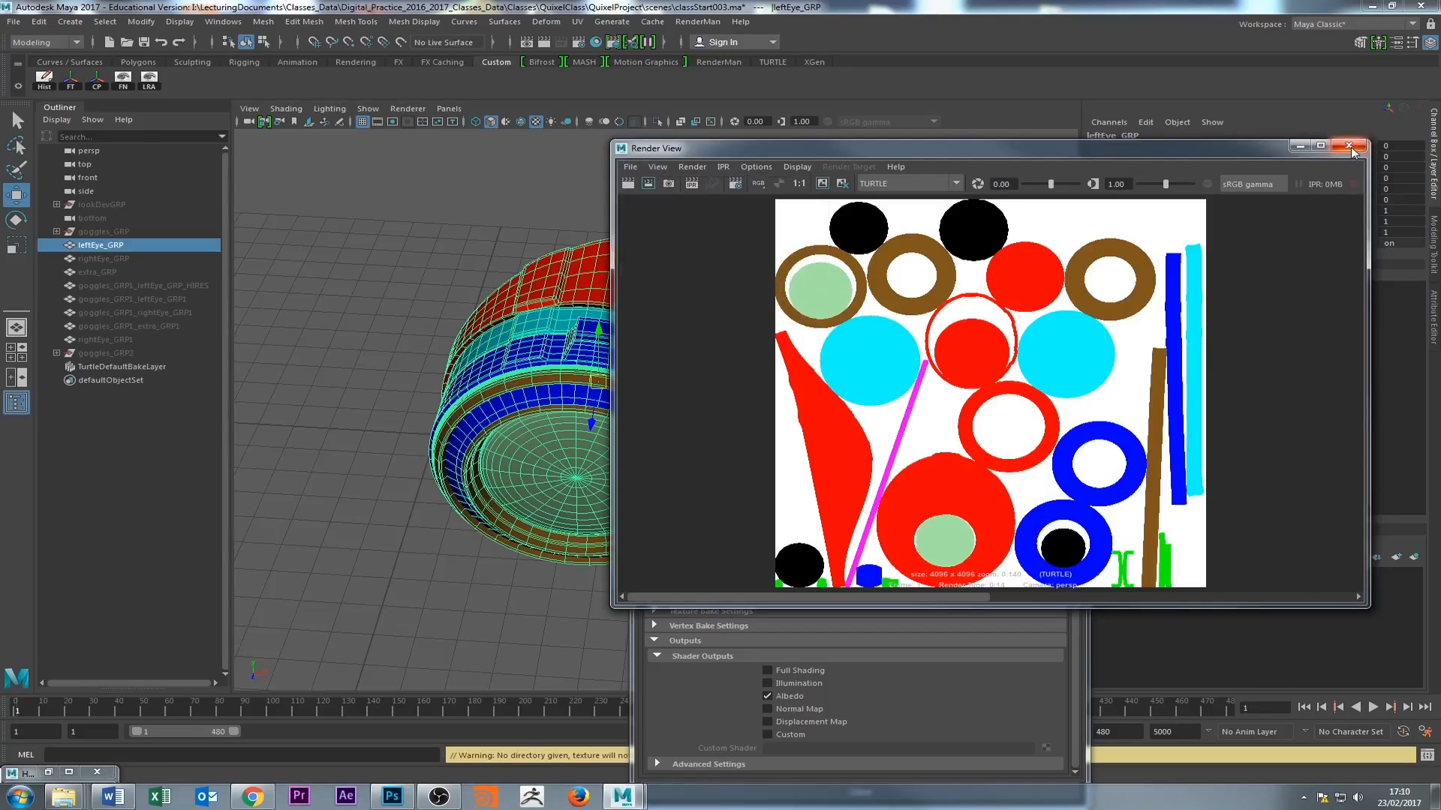
pyautogui.click(1350, 147)
pyautogui.moveTo(880, 202); pyautogui.dragTo(972, 218)
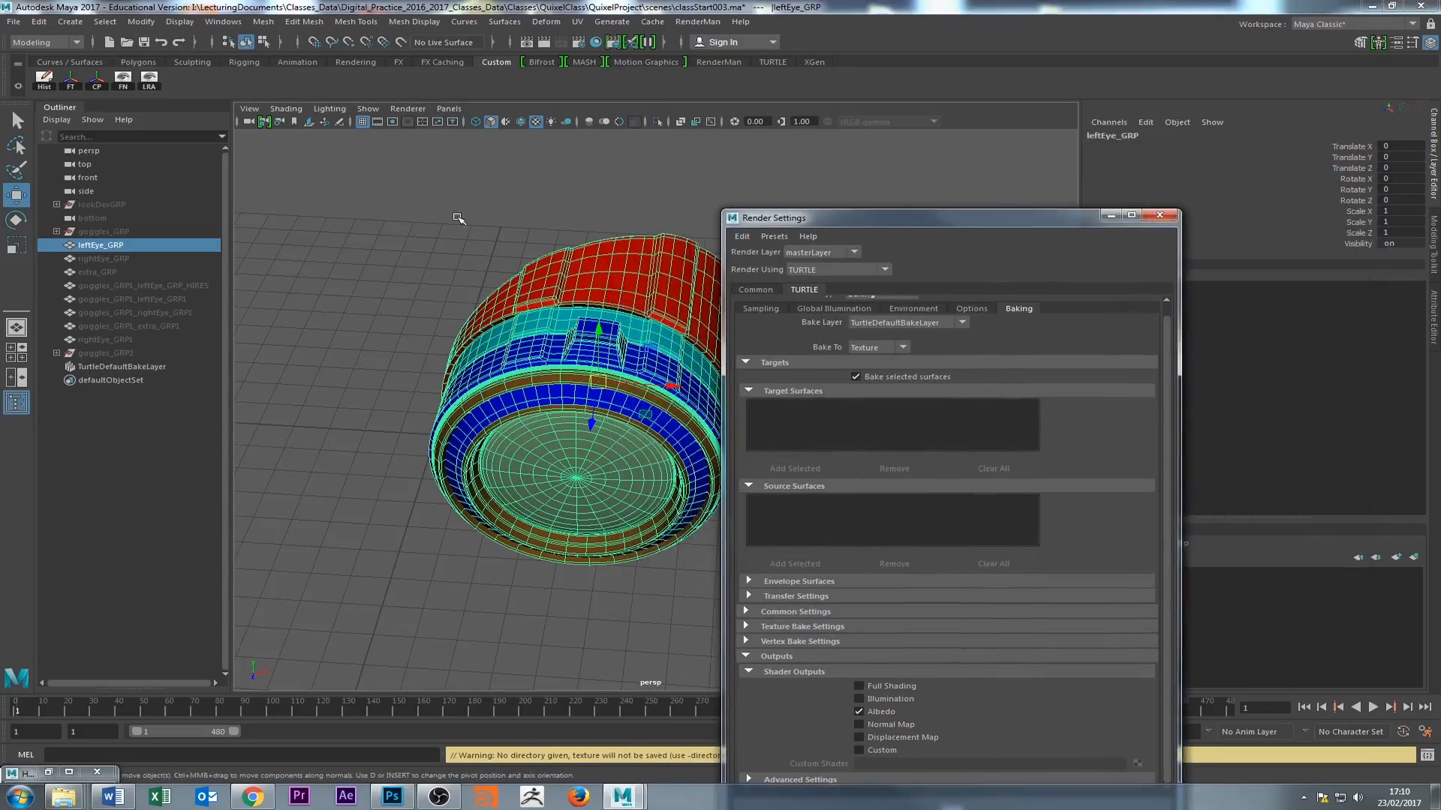
# Hide the leftEye_GRP mesh and unhide rightEye_GRP so that it is the mesh selected for baking.
pyautogui.click(92, 246)
pyautogui.press('h')
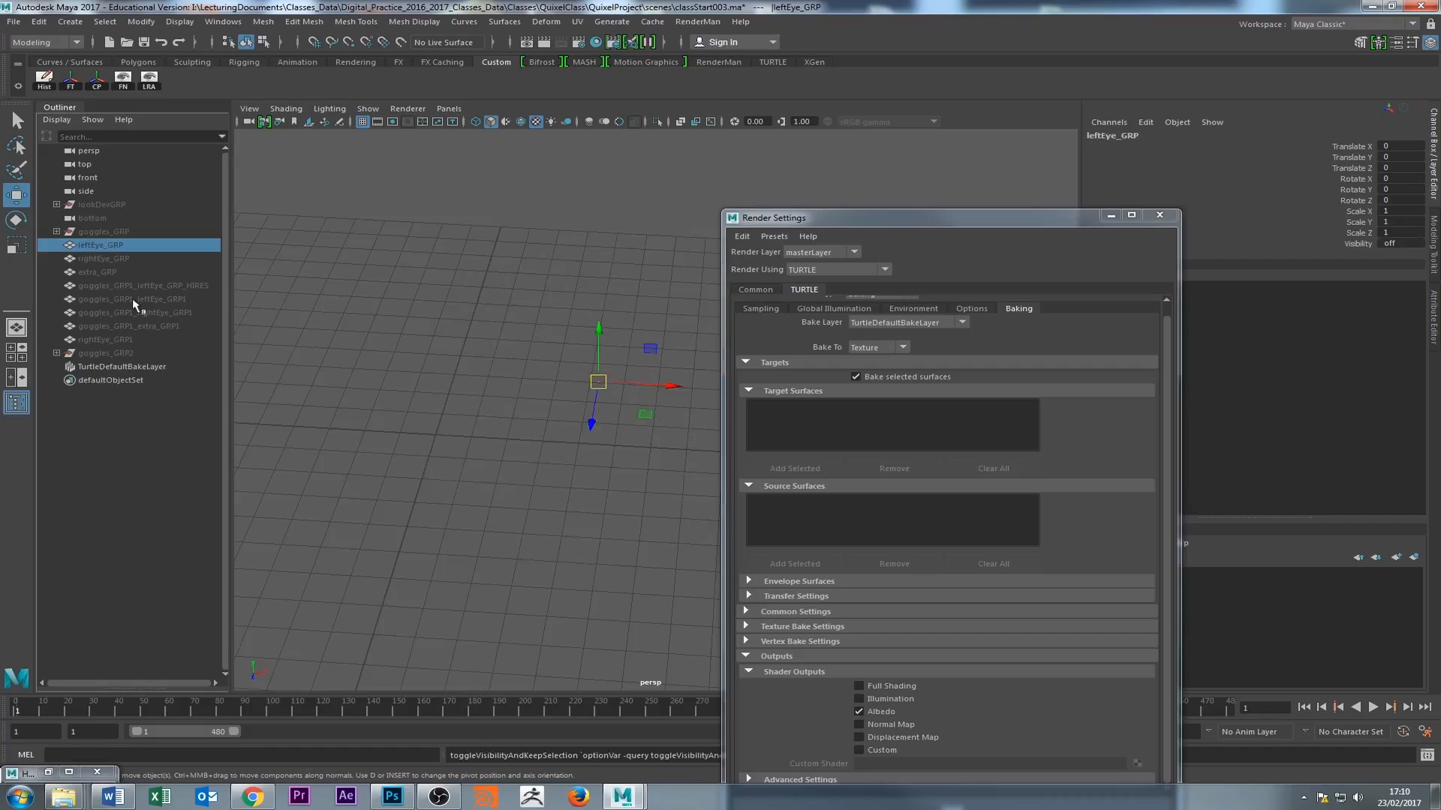
pyautogui.click(104, 258)
pyautogui.scroll(-3, 420, 383)
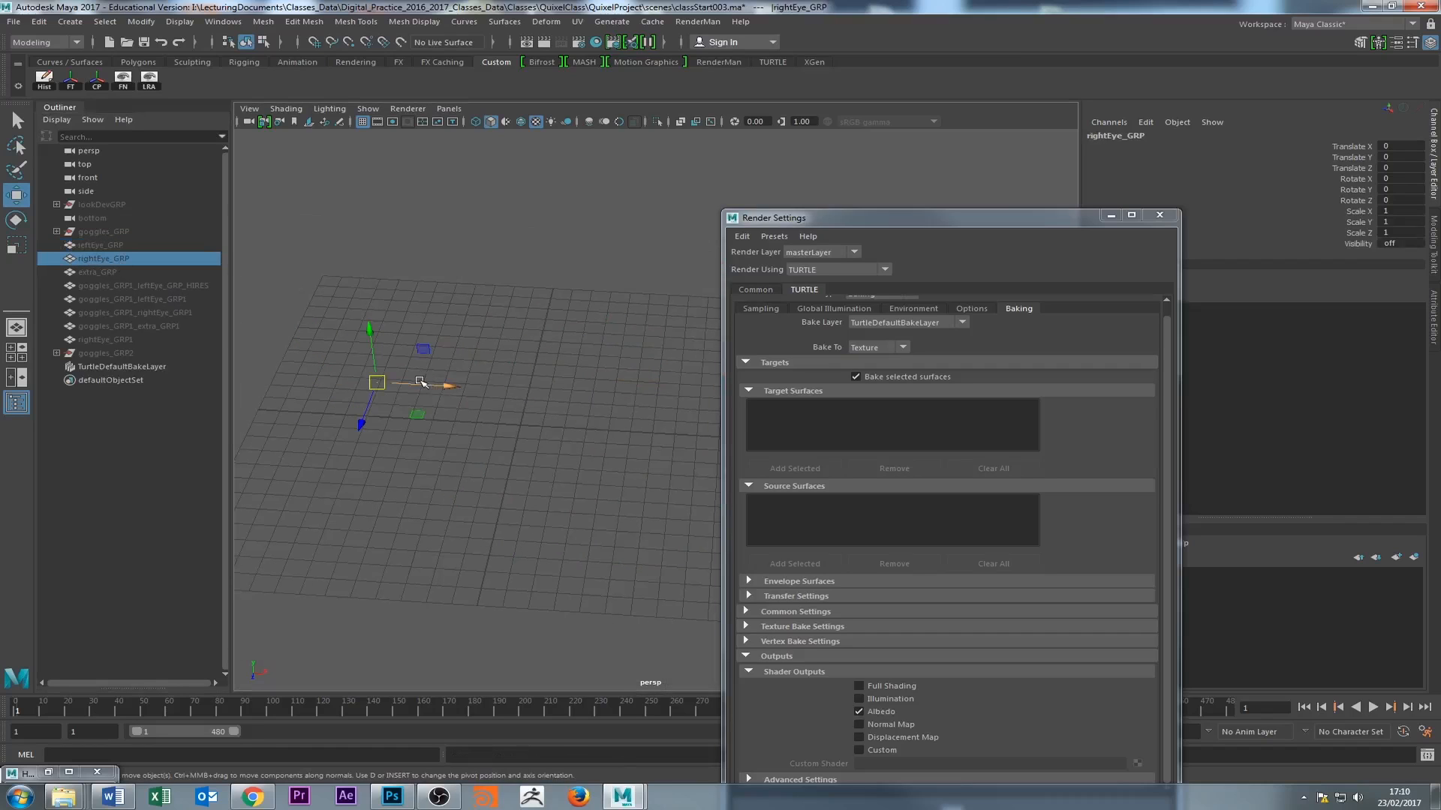
pyautogui.press('h')
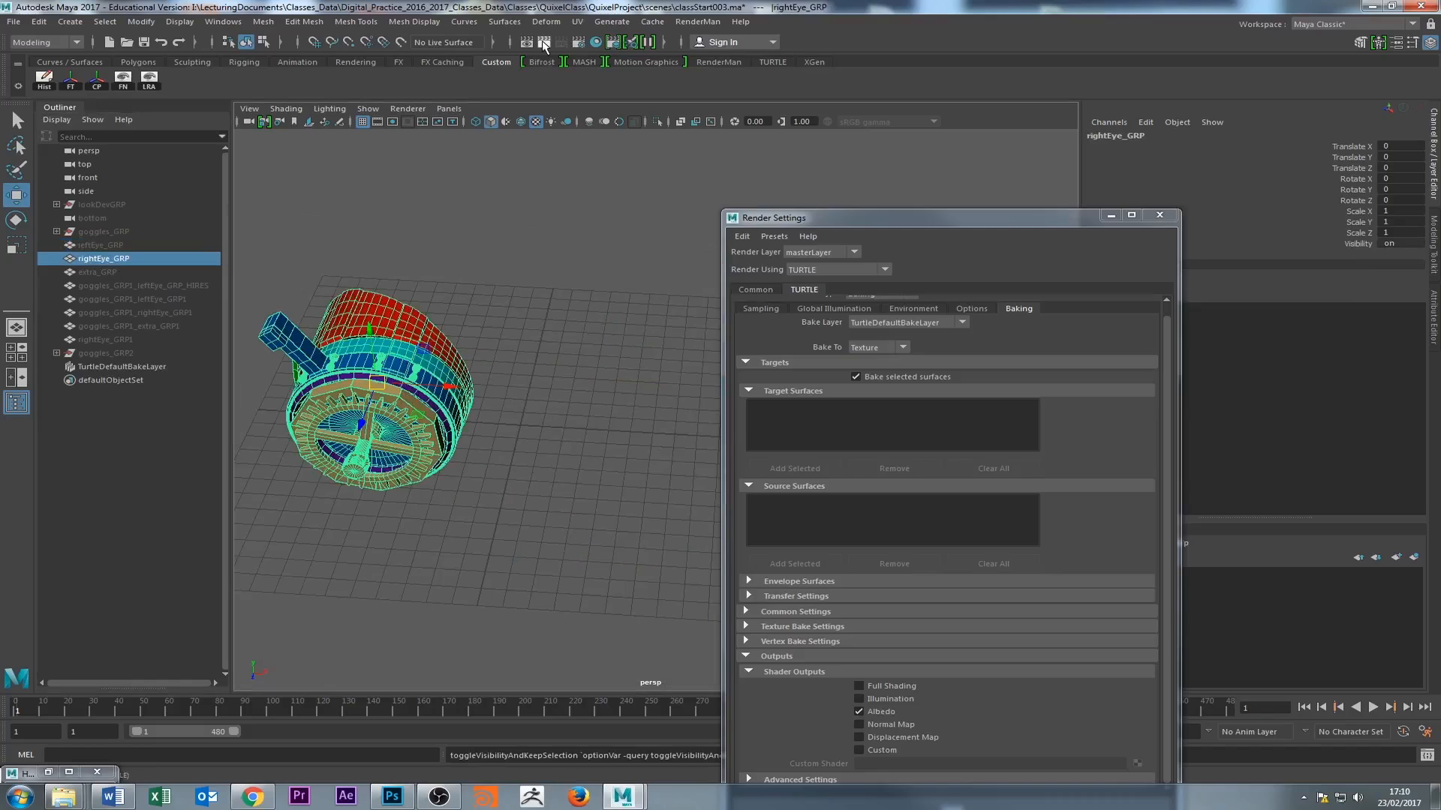
# Bake the rightEye_GRP albedo map into the render view, look at its saving options and close the view.
pyautogui.click(544, 43)
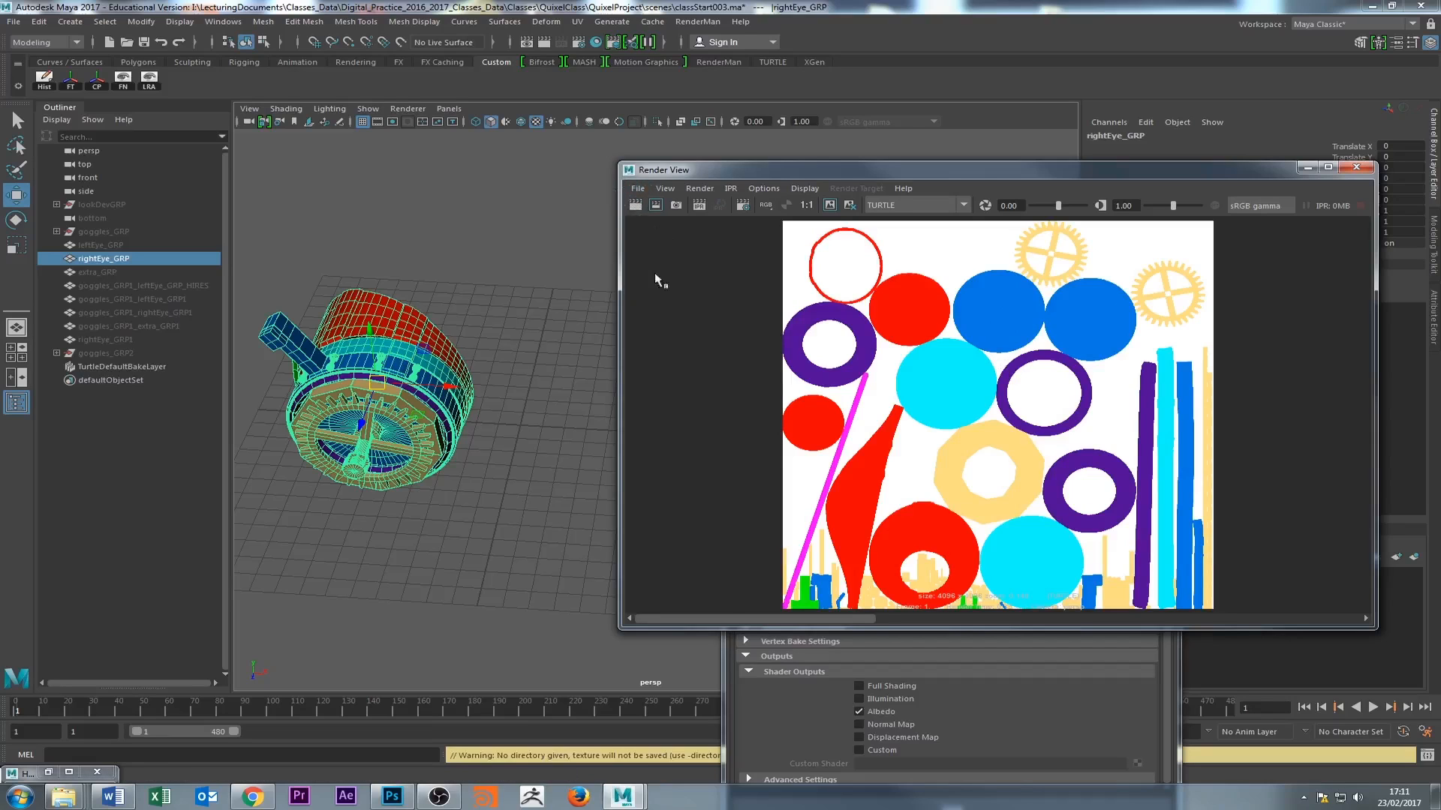
pyautogui.click(637, 189)
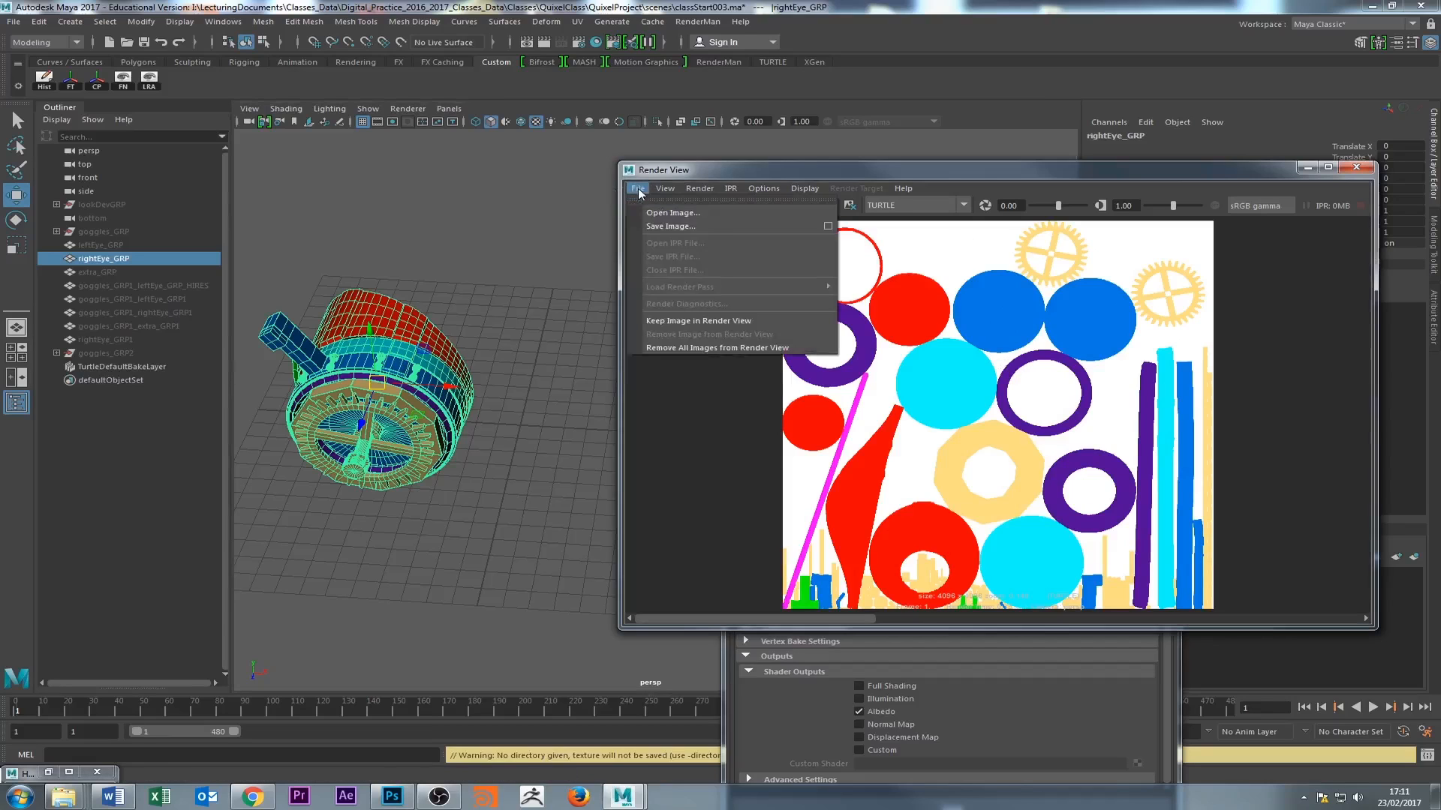
pyautogui.click(1057, 344)
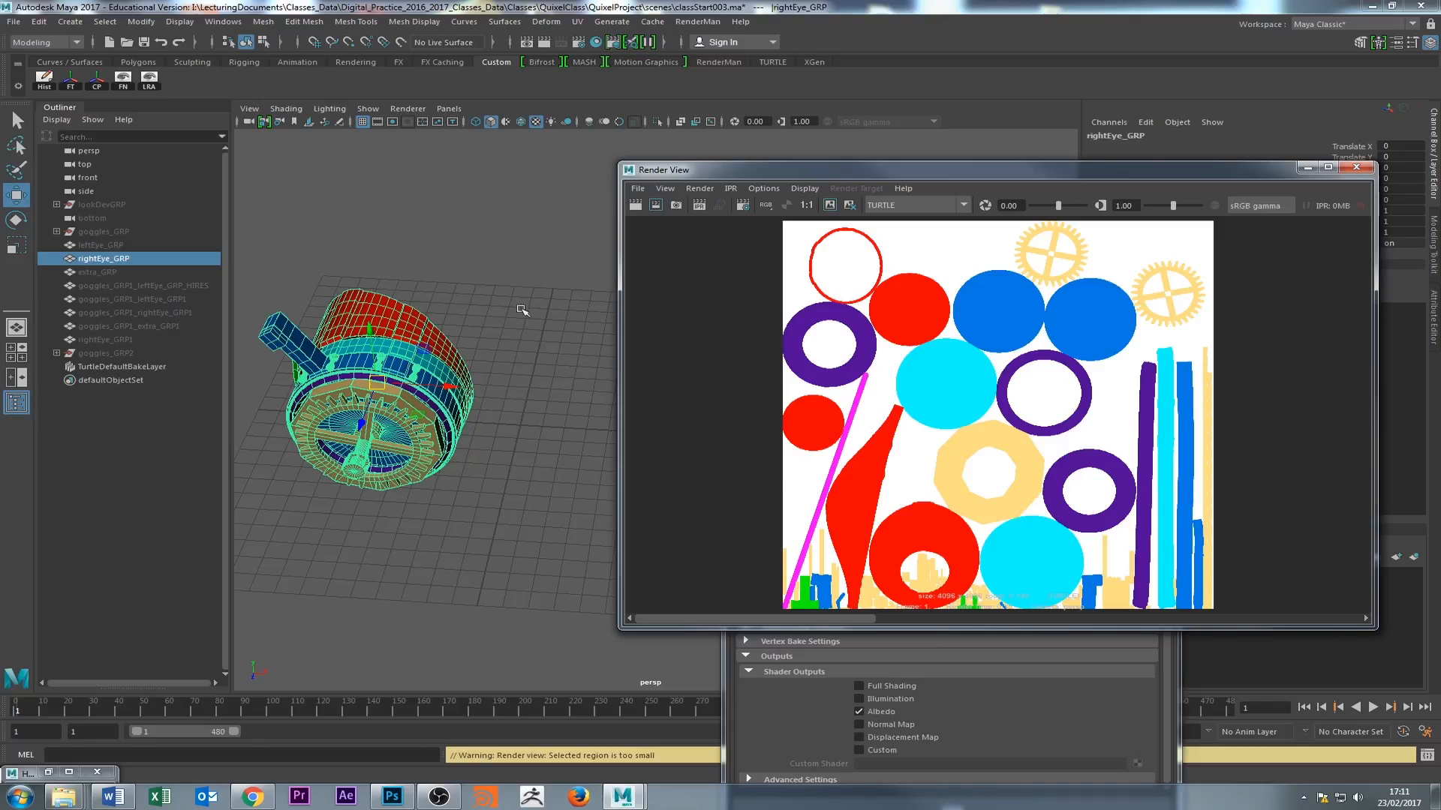
pyautogui.click(78, 274)
pyautogui.click(99, 259)
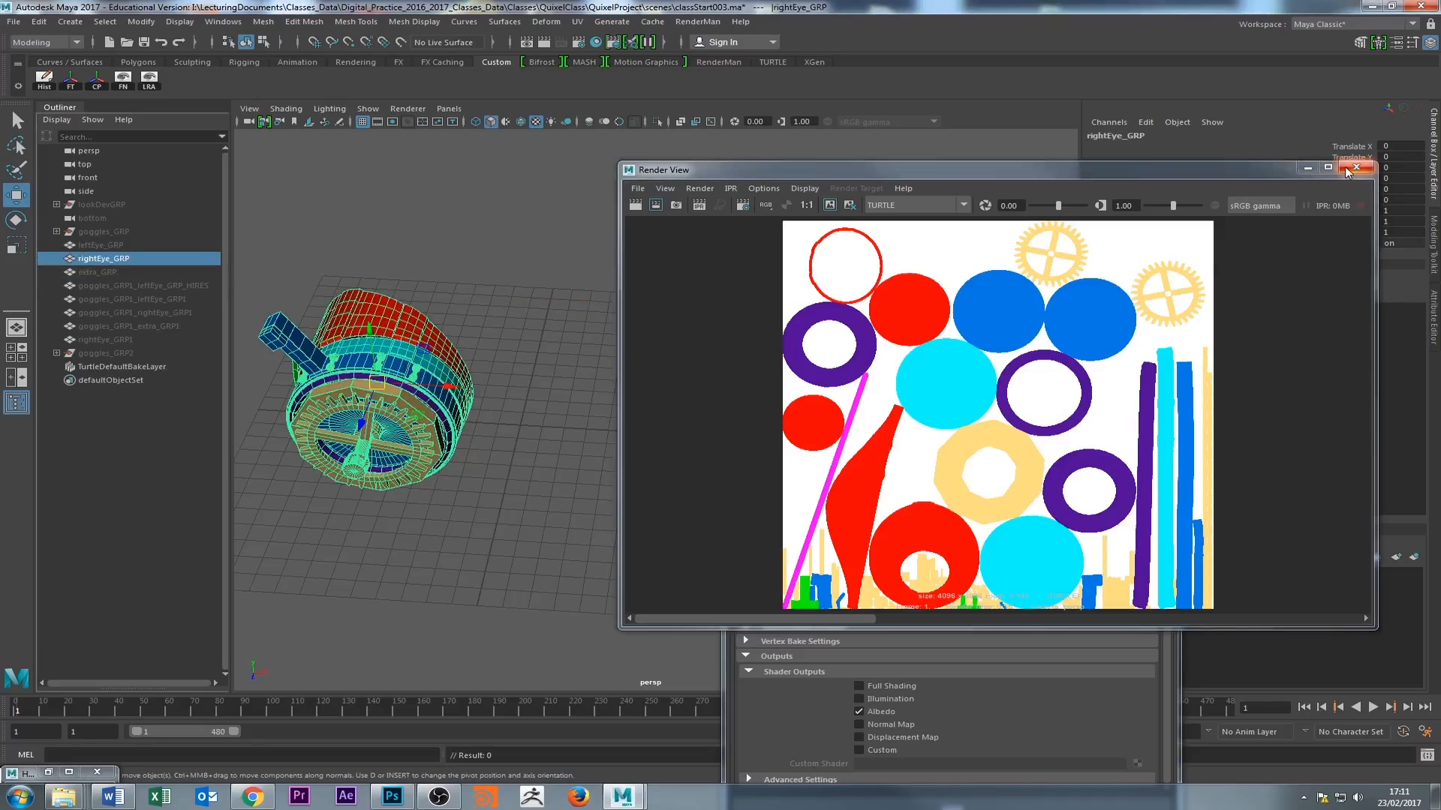
pyautogui.moveTo(1332, 179); pyautogui.dragTo(1257, 178)
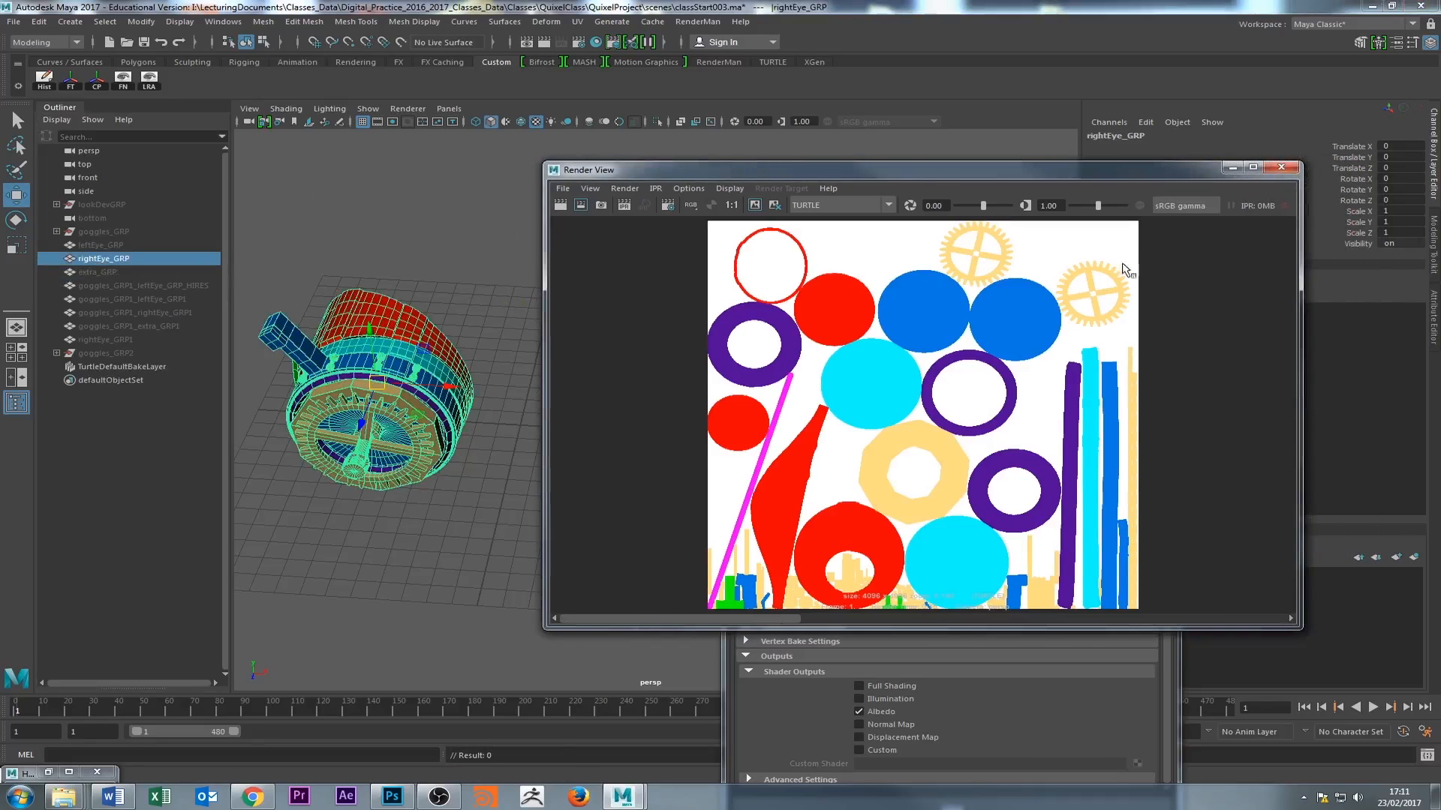
pyautogui.click(1280, 167)
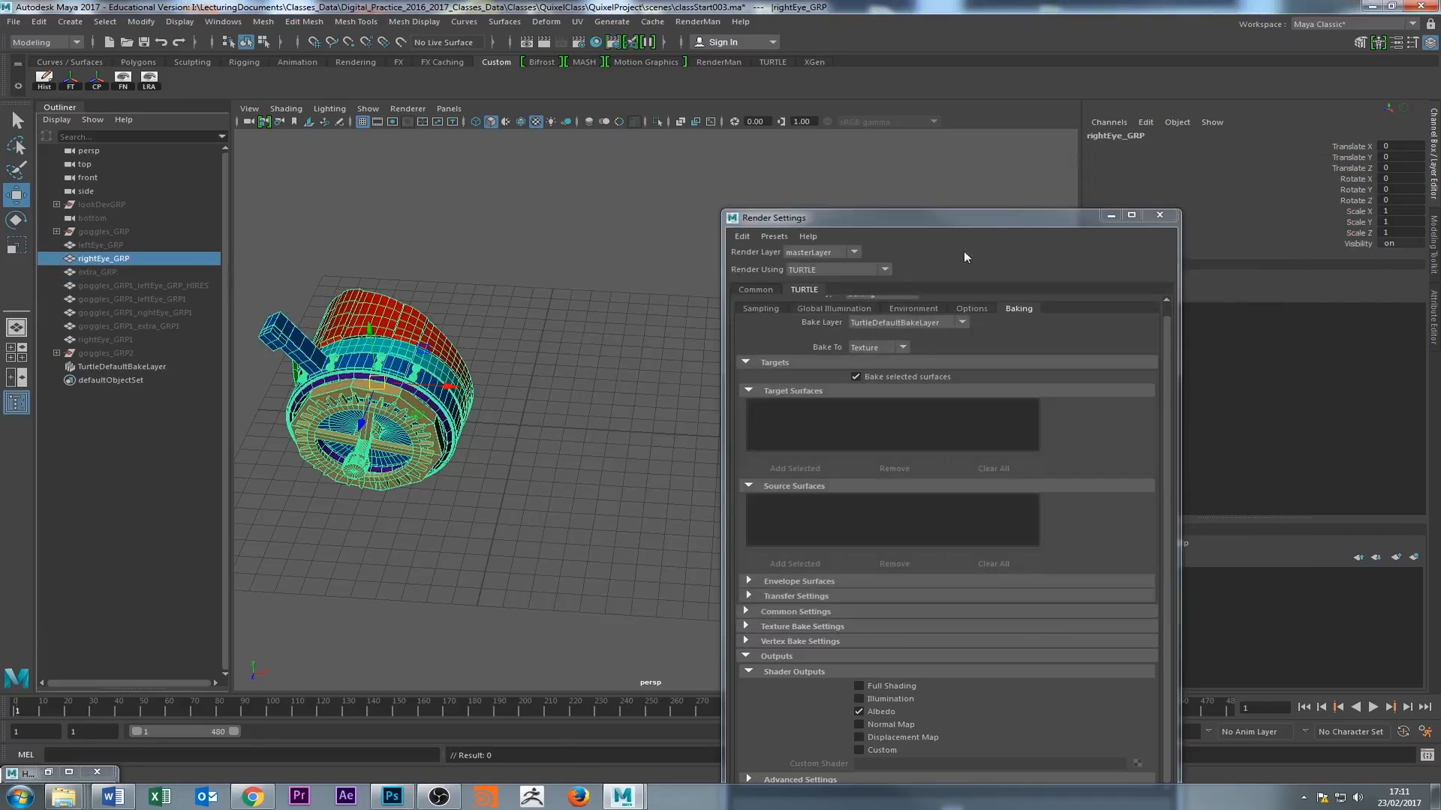
pyautogui.click(999, 218)
pyautogui.moveTo(967, 216); pyautogui.dragTo(817, 174)
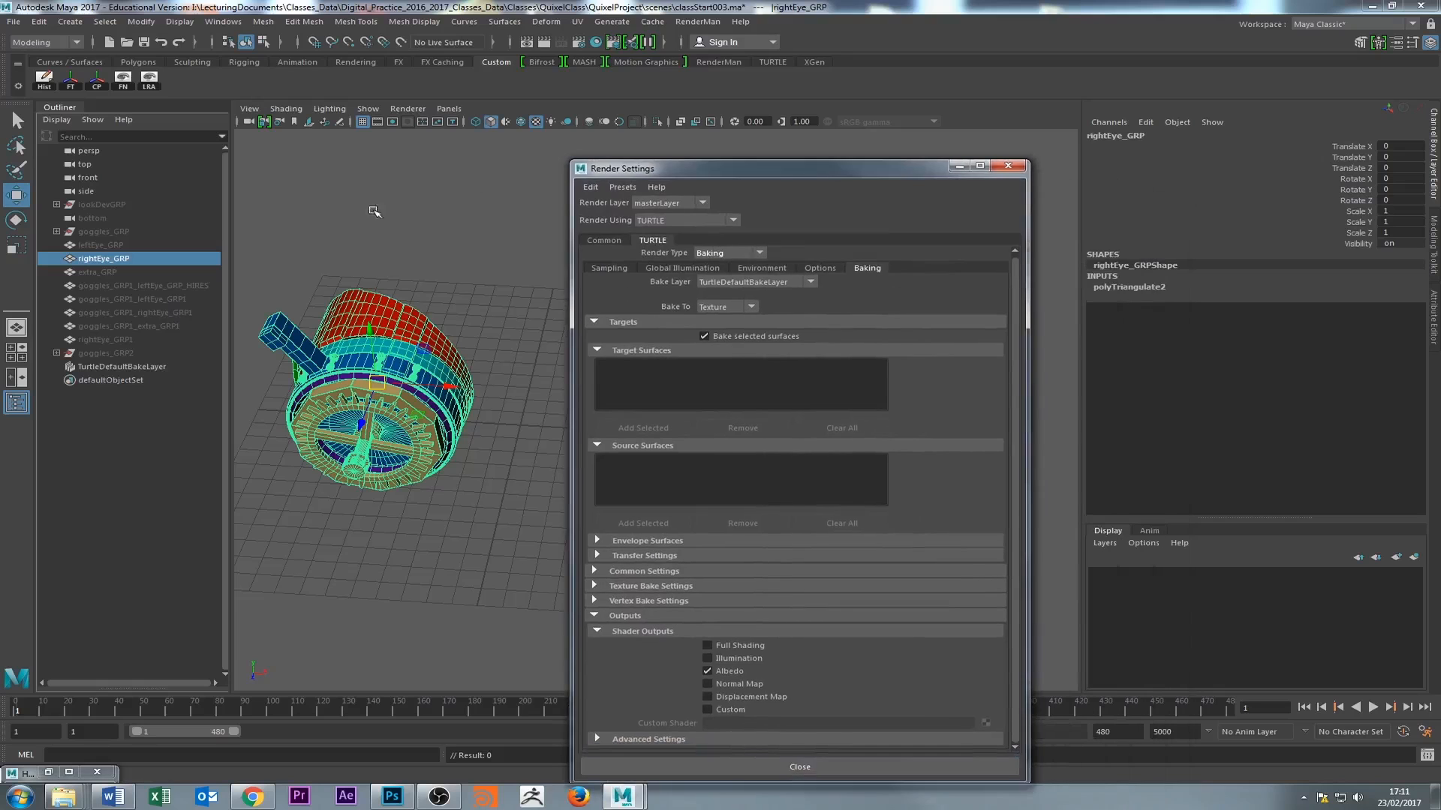
# Look over the baked rightEye_GRP mesh and close the TURTLE Render Settings window.
pyautogui.keyDown('alt'); pyautogui.moveTo(443, 438); pyautogui.dragTo(503, 423); pyautogui.keyUp('alt')
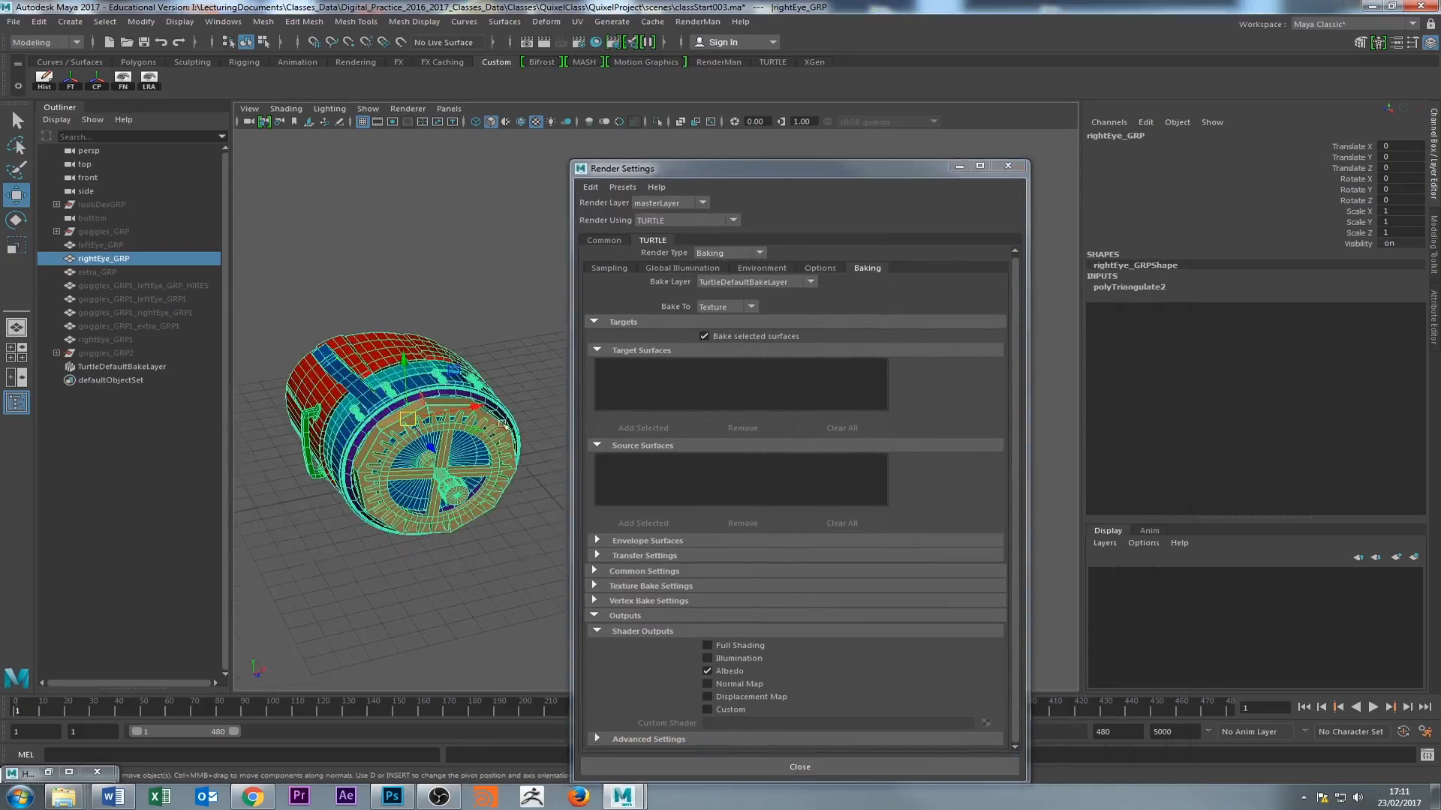
pyautogui.keyDown('alt'); pyautogui.moveTo(501, 350); pyautogui.dragTo(405, 402); pyautogui.keyUp('alt')
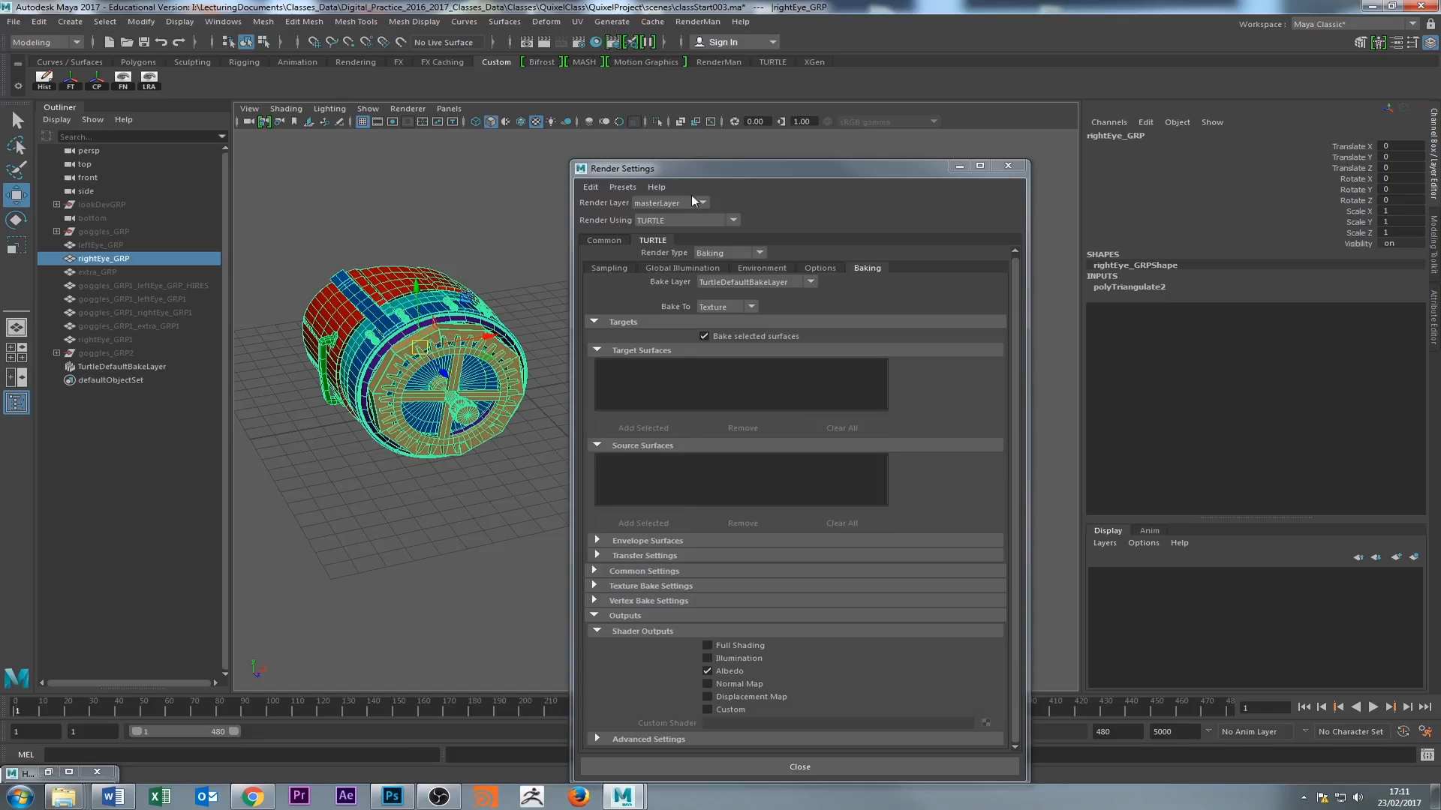
pyautogui.moveTo(704, 172); pyautogui.dragTo(944, 88)
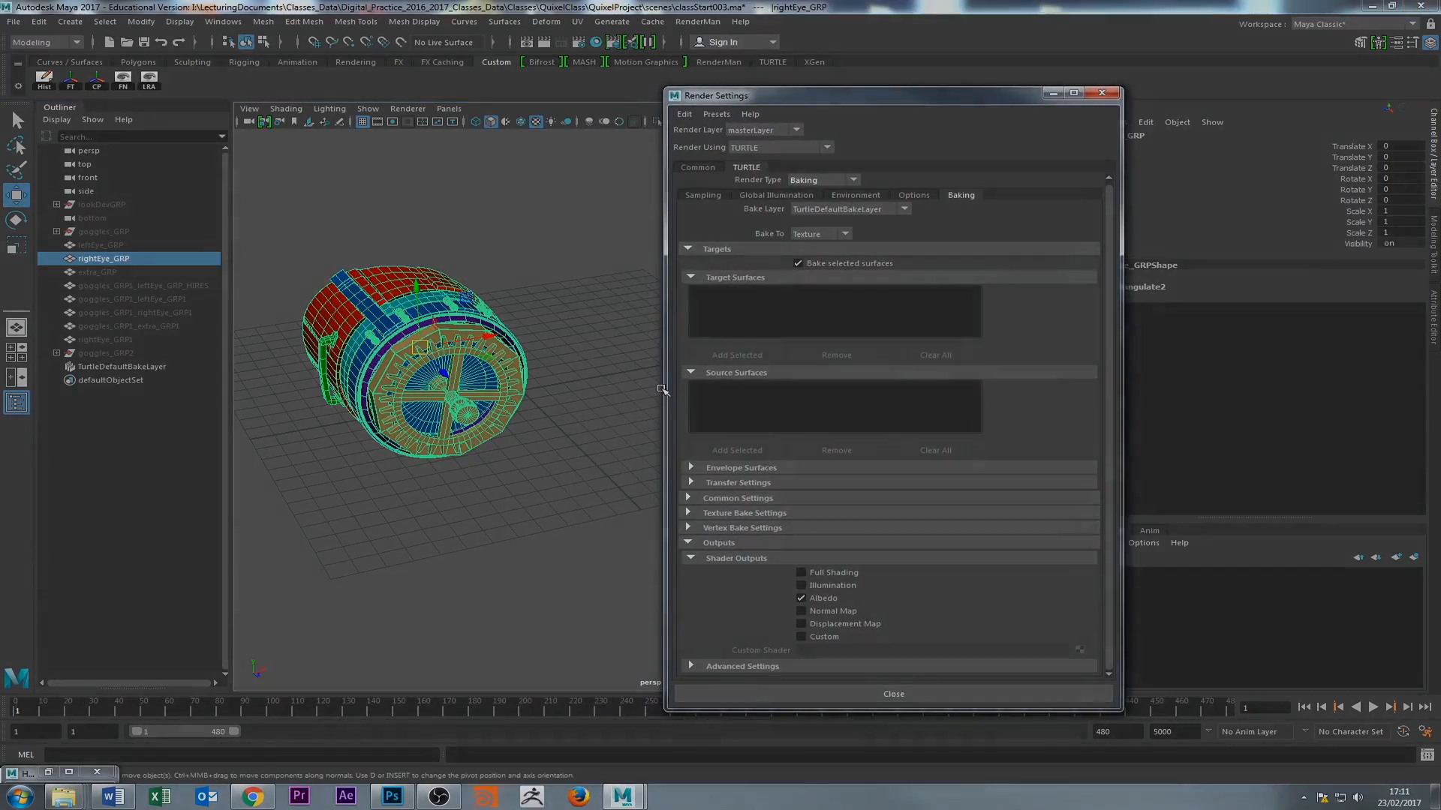
pyautogui.moveTo(945, 96); pyautogui.dragTo(900, 91)
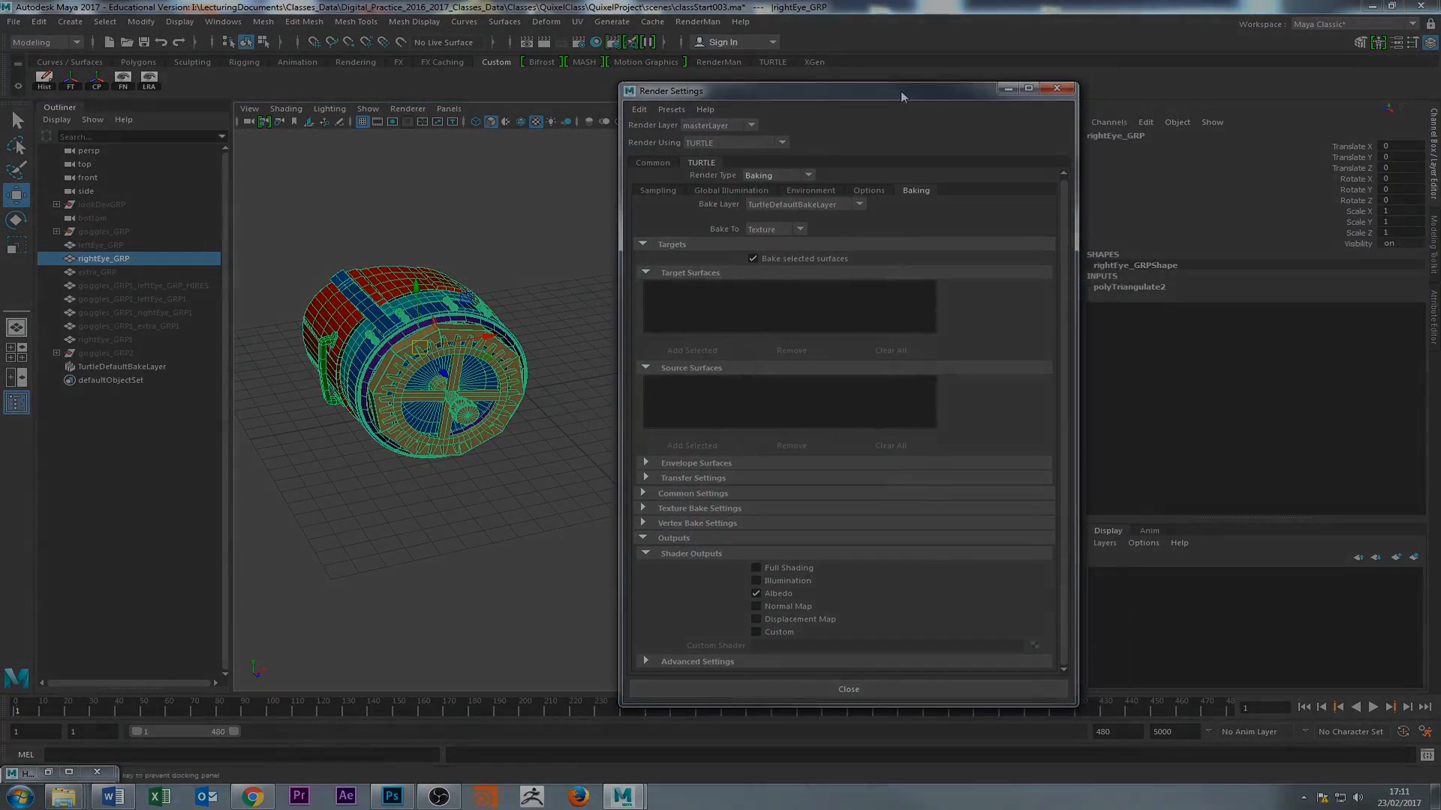
pyautogui.click(1056, 88)
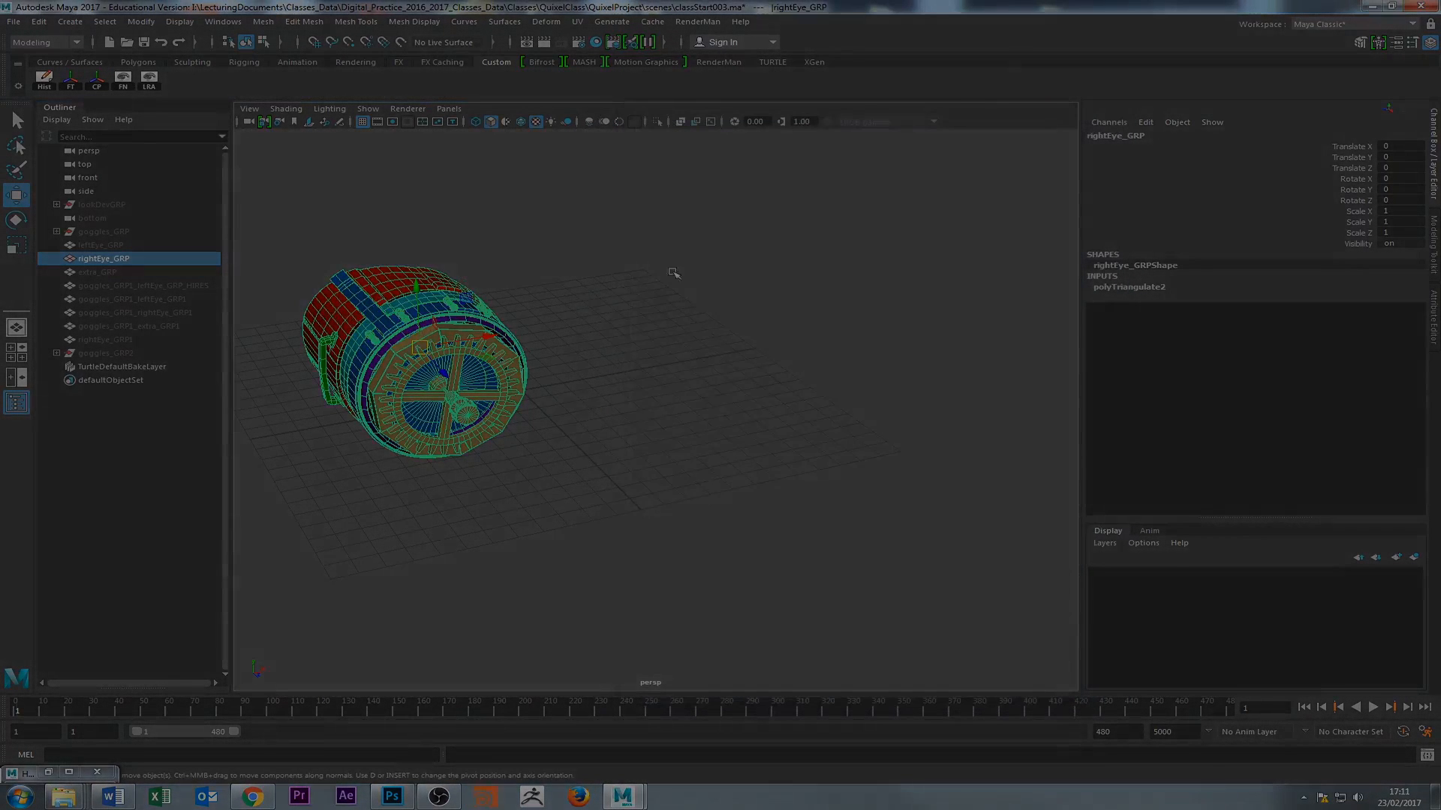
# Select the rightEye_GRP mesh on its own and hide it in the scene.
pyautogui.click(622, 319)
pyautogui.press('f')
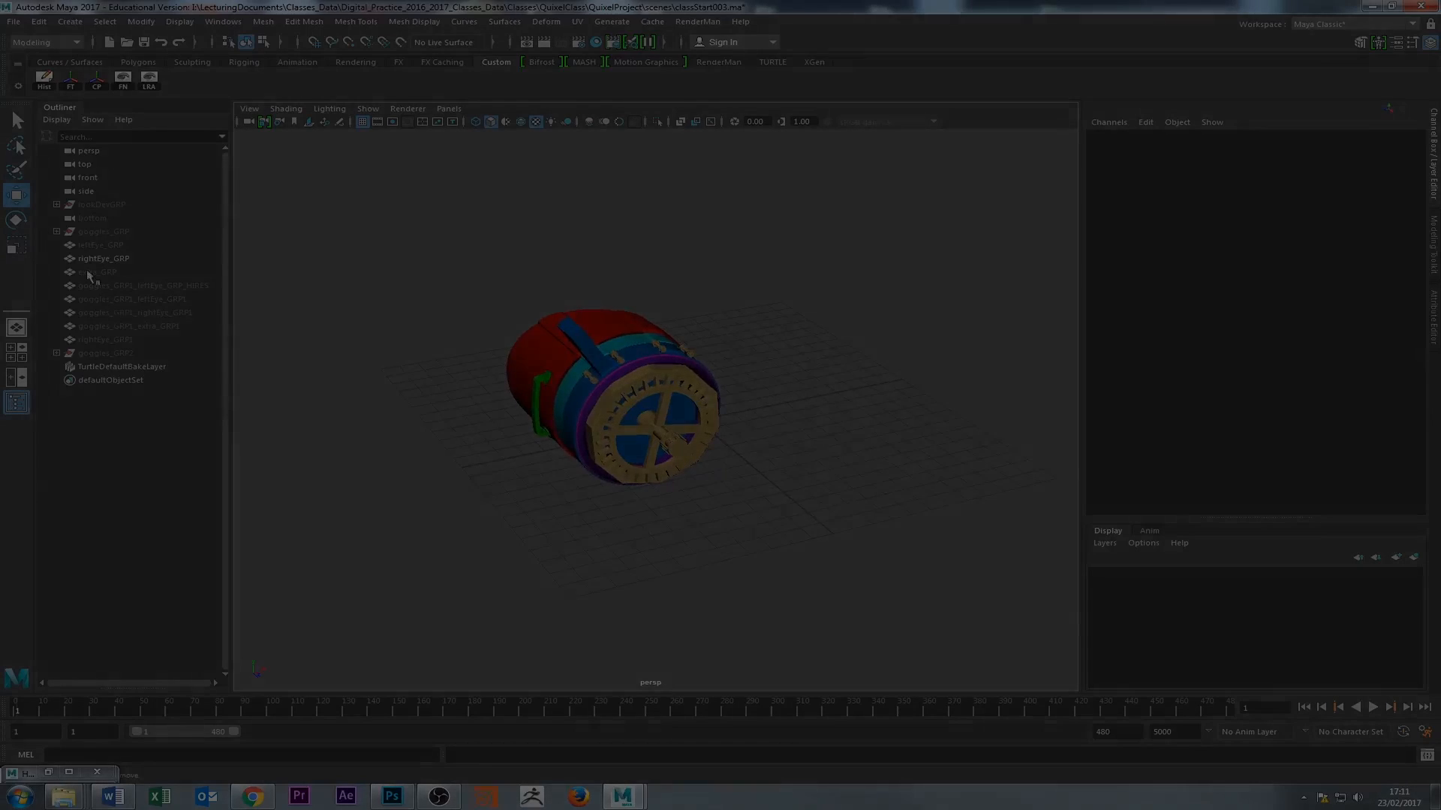
pyautogui.click(93, 261)
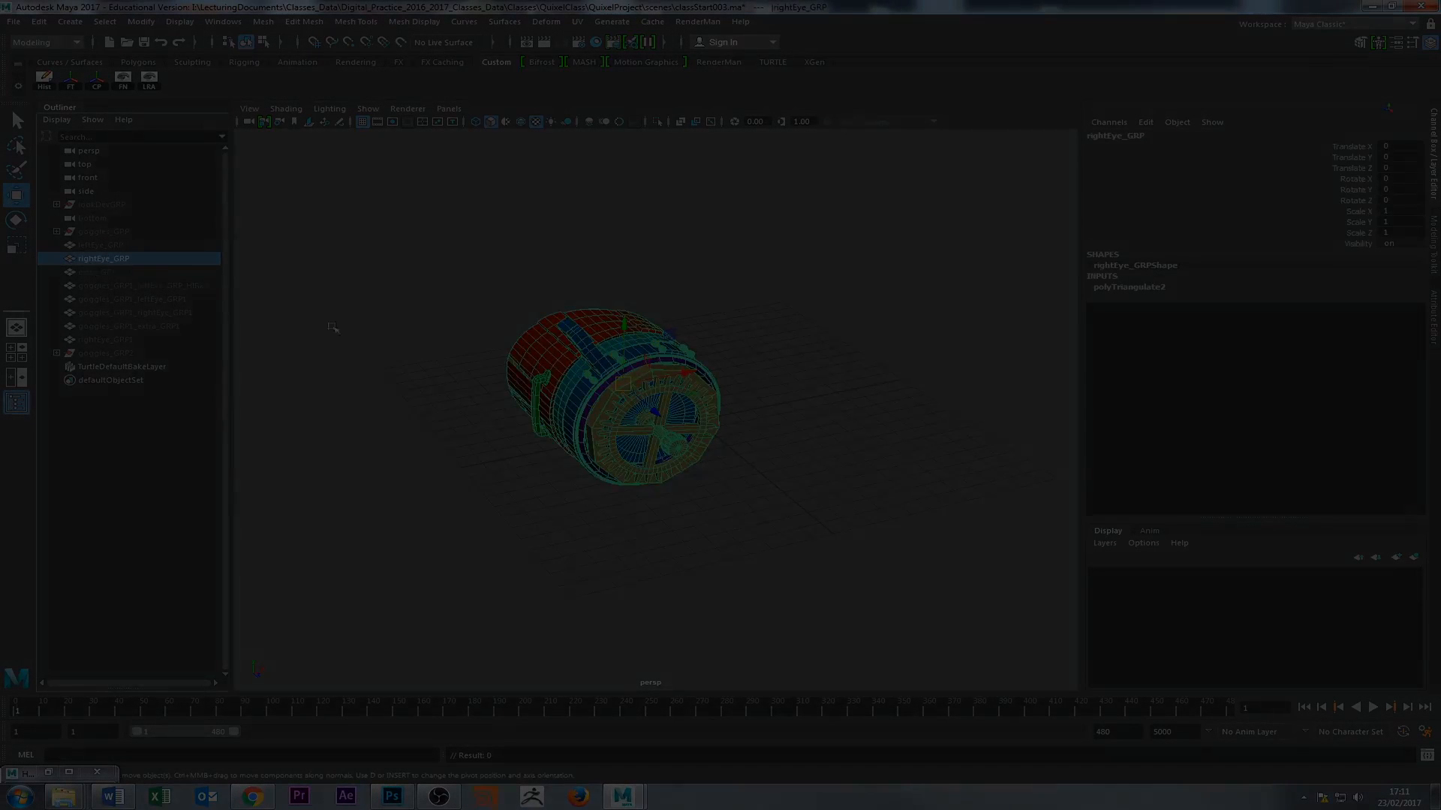
pyautogui.hotkey('ctrl', 'h')
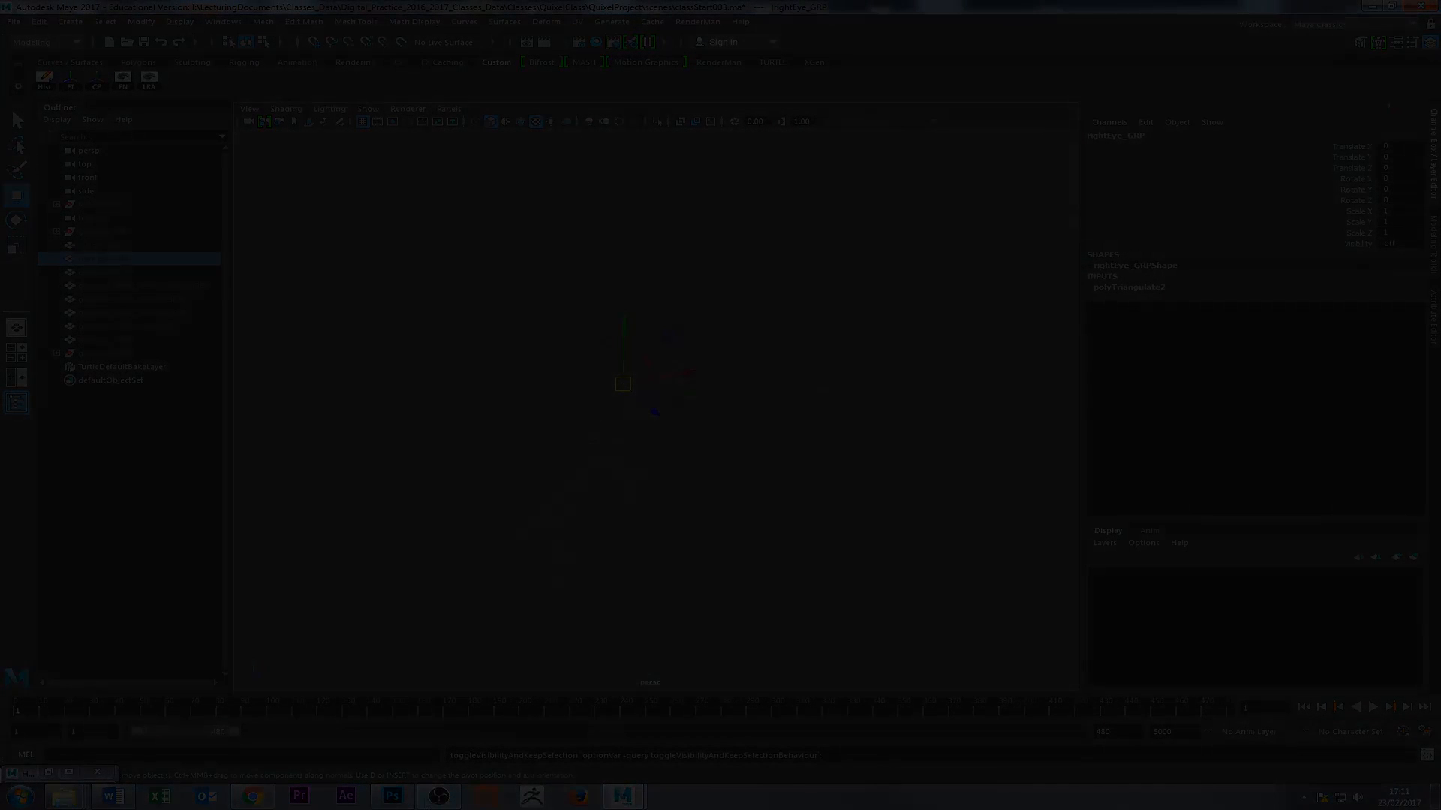